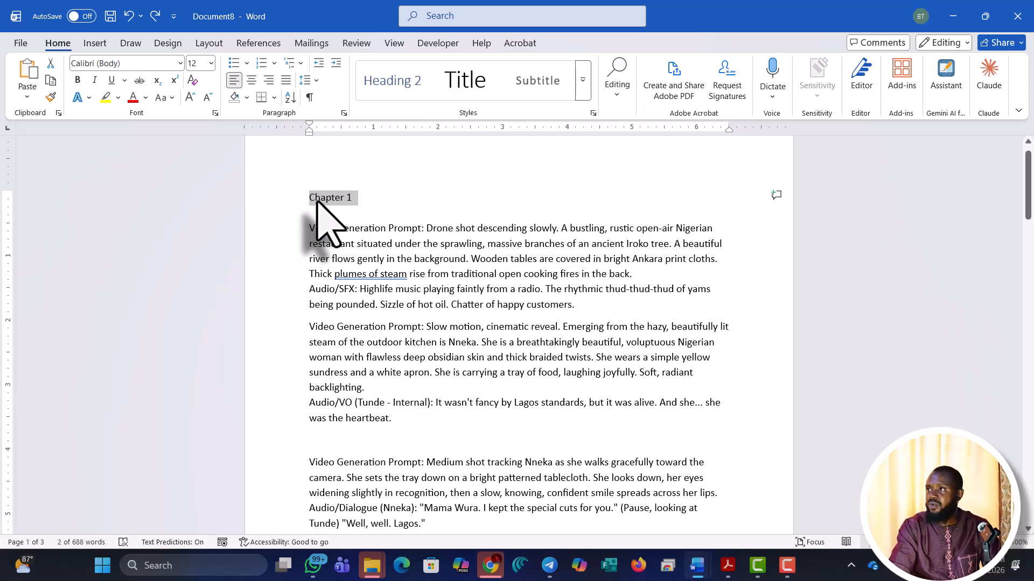
Select the 'Chapter 1' label and expand the full Styles gallery to reach Heading 1
{"action": "scroll", "coordinate": [440, 337], "scroll_direction": "down", "scroll_amount": 9}
{"action": "left_click", "coordinate": [440, 337]}
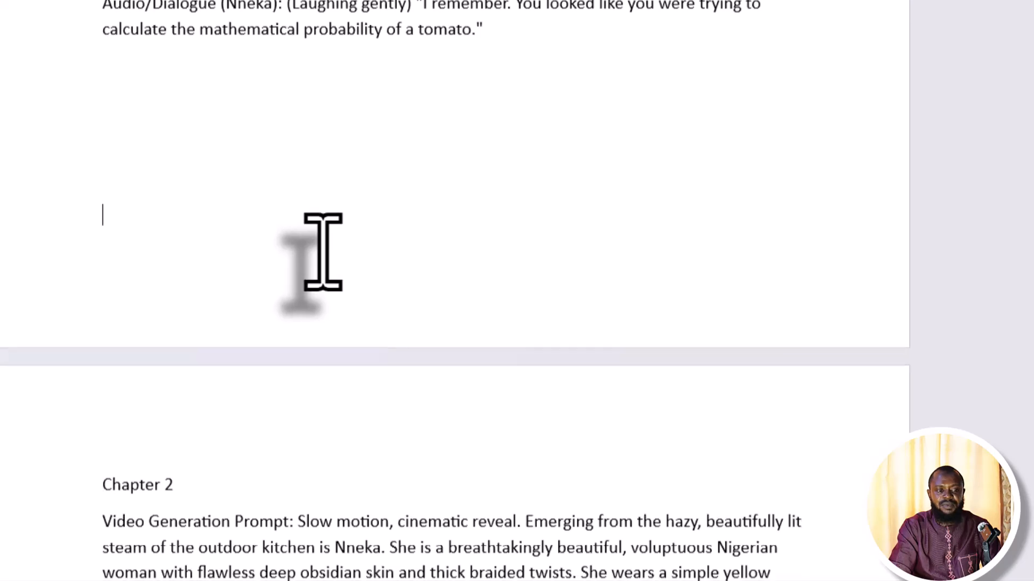
{"action": "scroll", "coordinate": [323, 252], "scroll_direction": "down", "scroll_amount": 3}
{"action": "scroll", "coordinate": [323, 252], "scroll_direction": "up", "scroll_amount": 3}
{"action": "scroll", "coordinate": [323, 252], "scroll_direction": "up", "scroll_amount": 10}
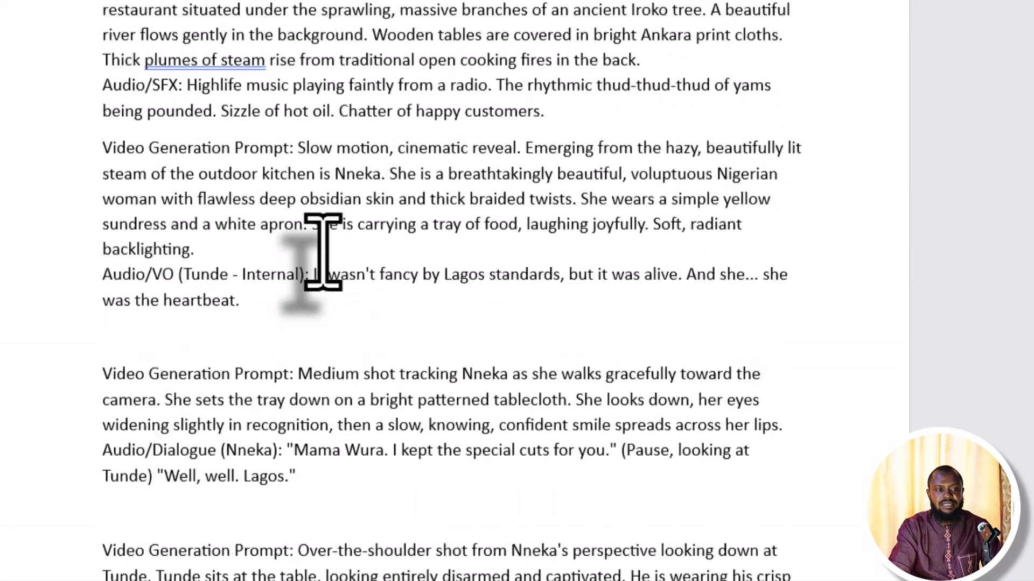
{"action": "scroll", "coordinate": [323, 252], "scroll_direction": "up", "scroll_amount": 2}
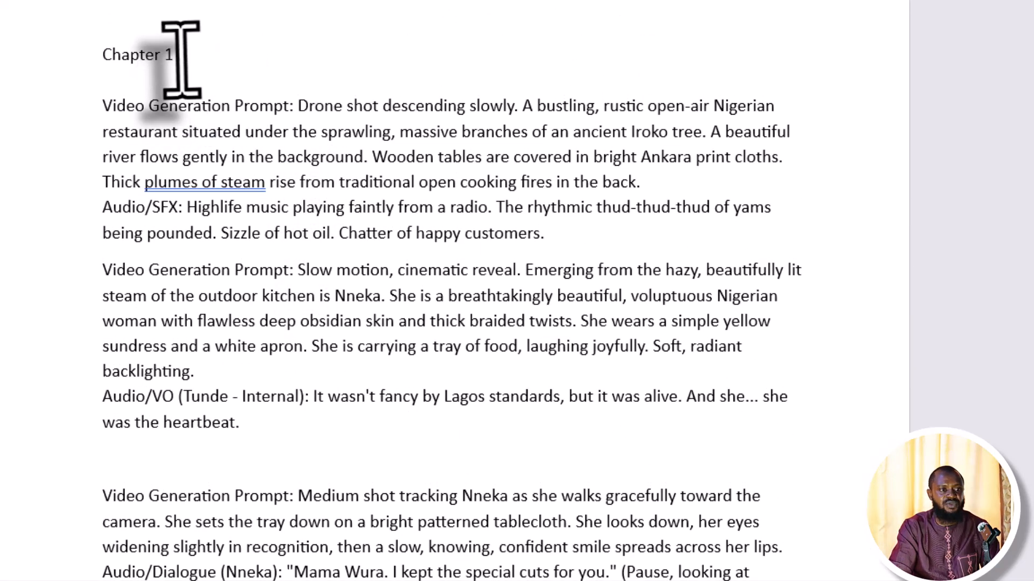
{"action": "left_click_drag", "start_coordinate": [180, 54], "coordinate": [32, 52]}
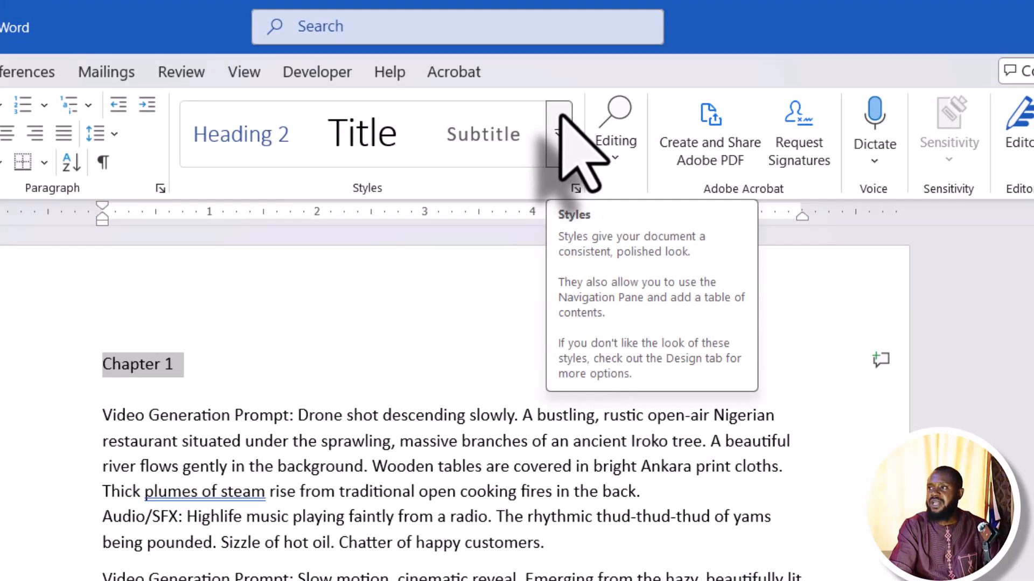
{"action": "left_click", "coordinate": [681, 121]}
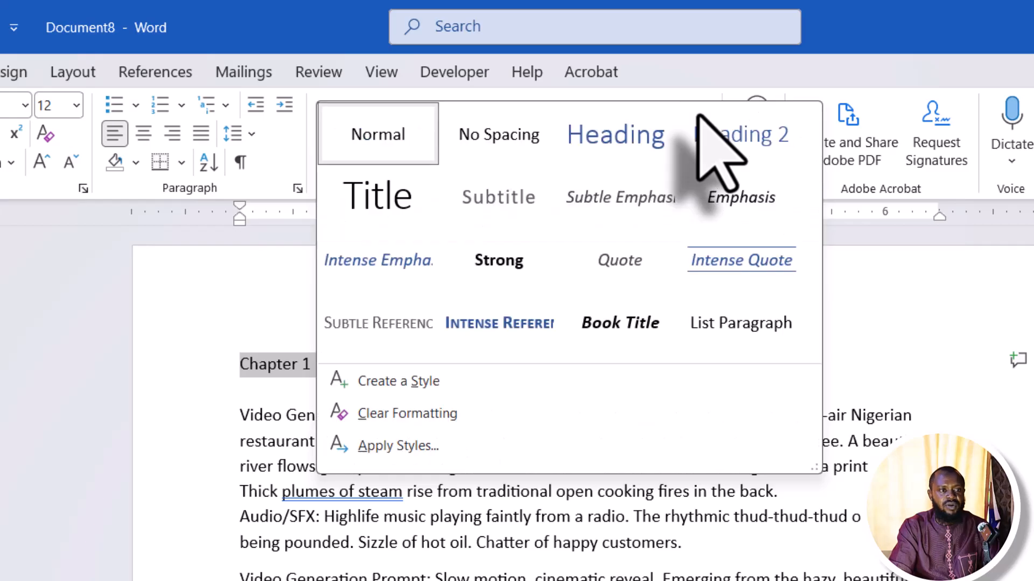
Modify Heading 1 to centred, bold Times New Roman 16 pt in Automatic colour
{"action": "right_click", "coordinate": [611, 130]}
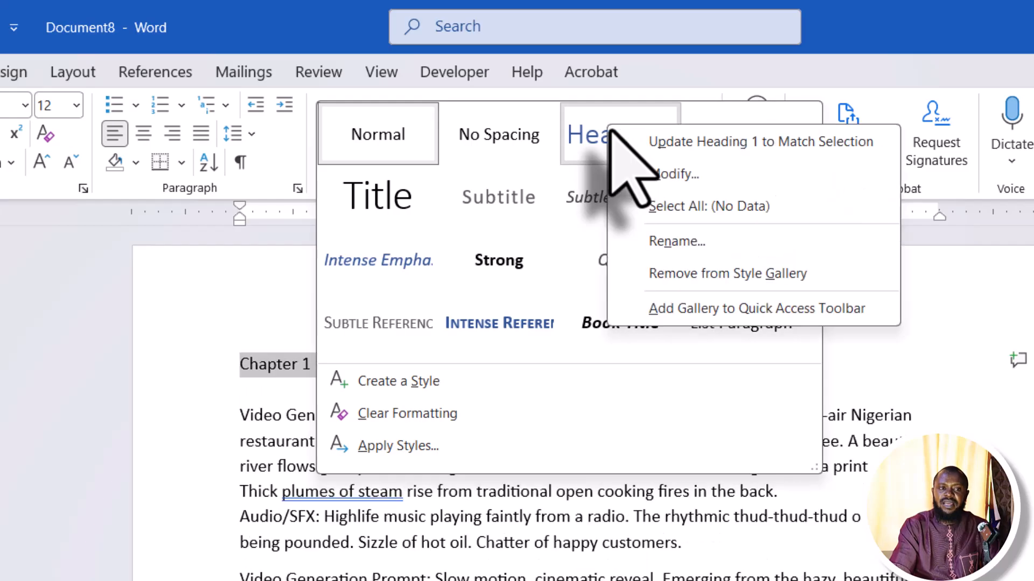
{"action": "left_click", "coordinate": [673, 177]}
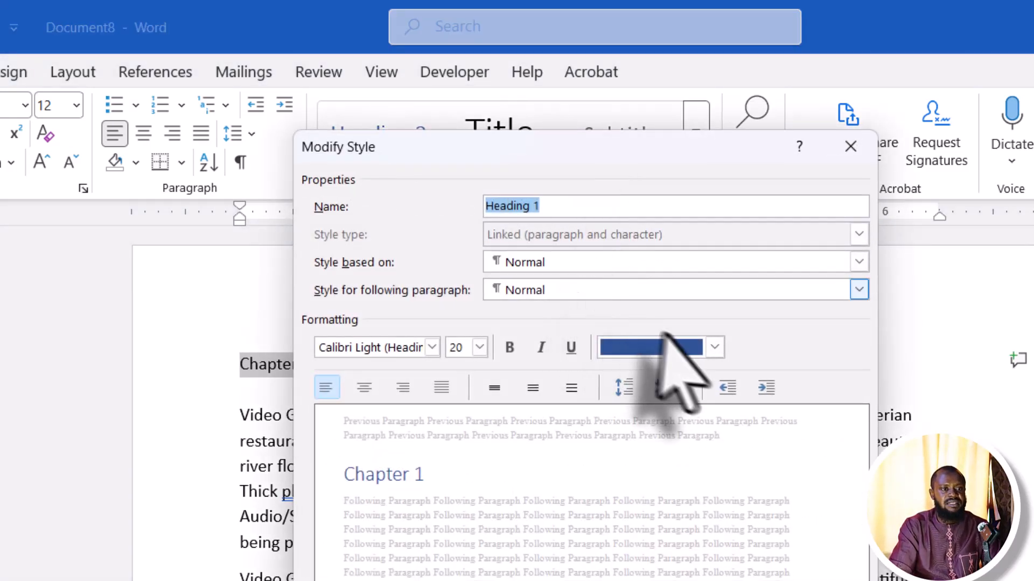
{"action": "left_click", "coordinate": [393, 353]}
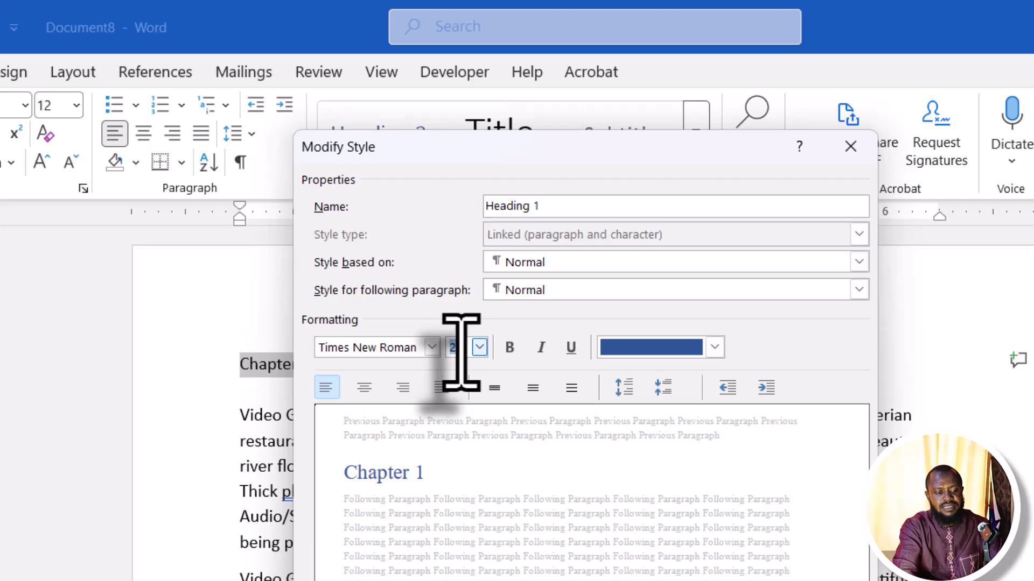
{"action": "left_click", "coordinate": [507, 355]}
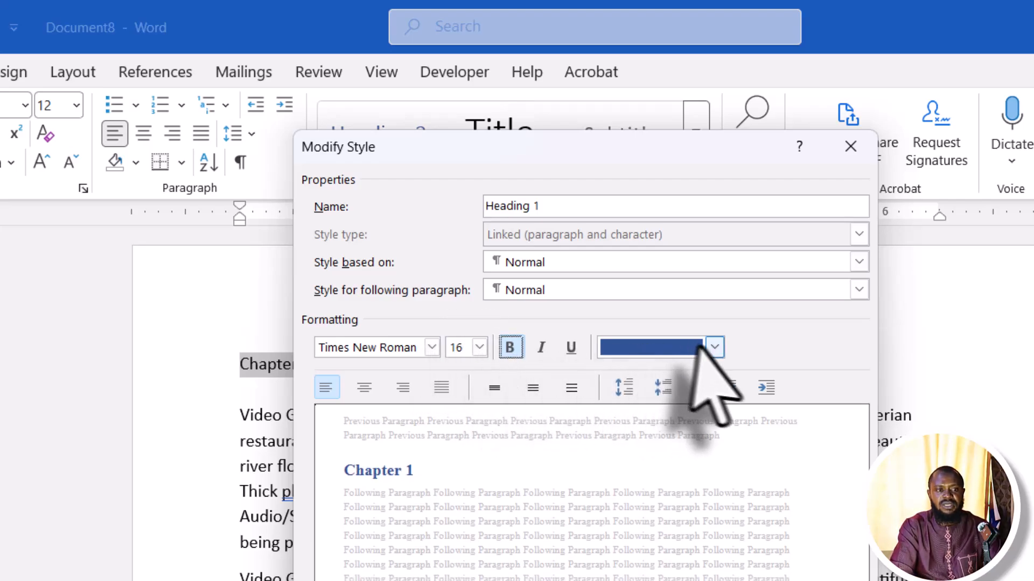
{"action": "left_click", "coordinate": [716, 350]}
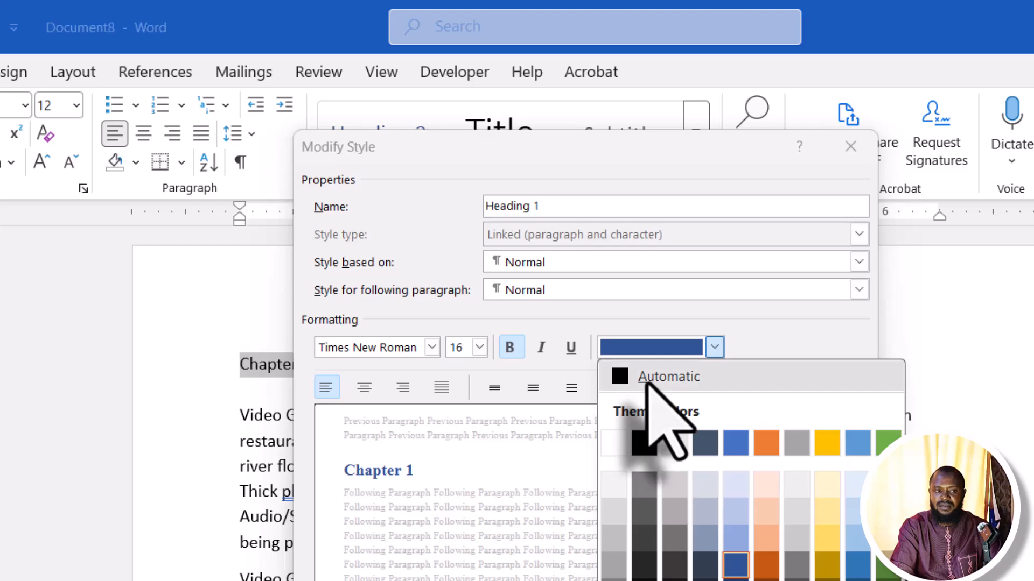
{"action": "left_click", "coordinate": [652, 380]}
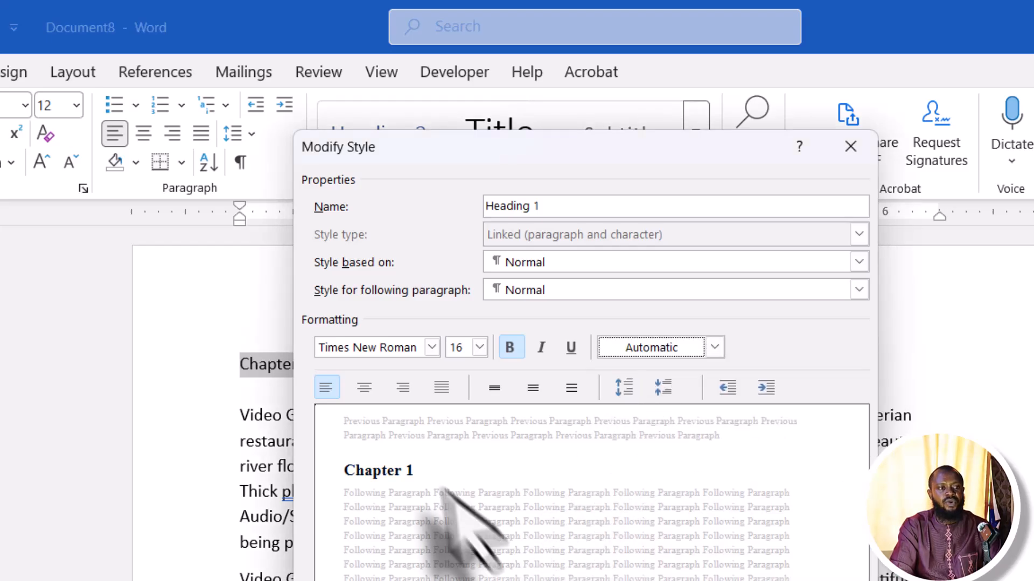
{"action": "left_click", "coordinate": [366, 394]}
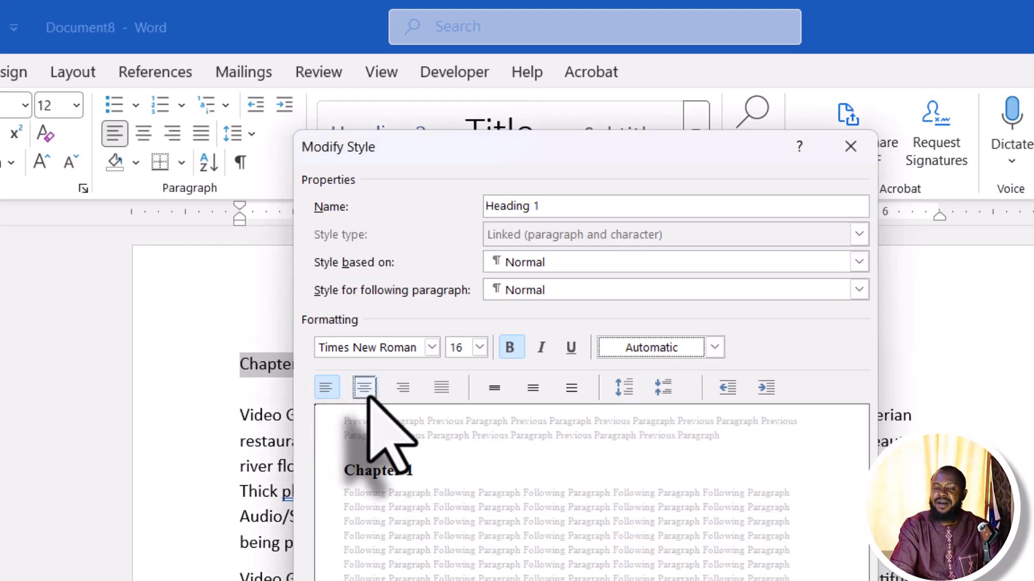
{"action": "left_click", "coordinate": [364, 388]}
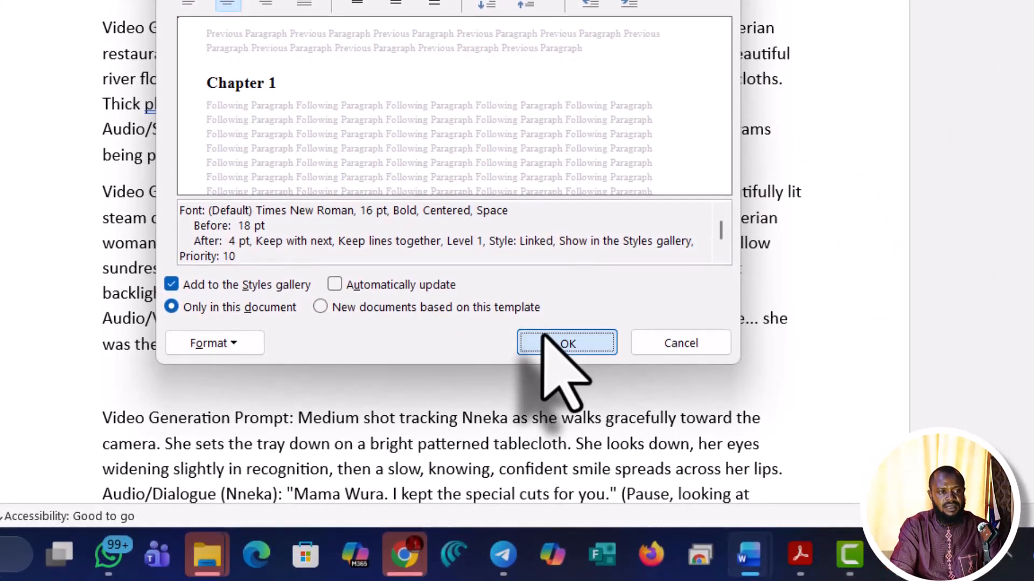
{"action": "left_click", "coordinate": [544, 336]}
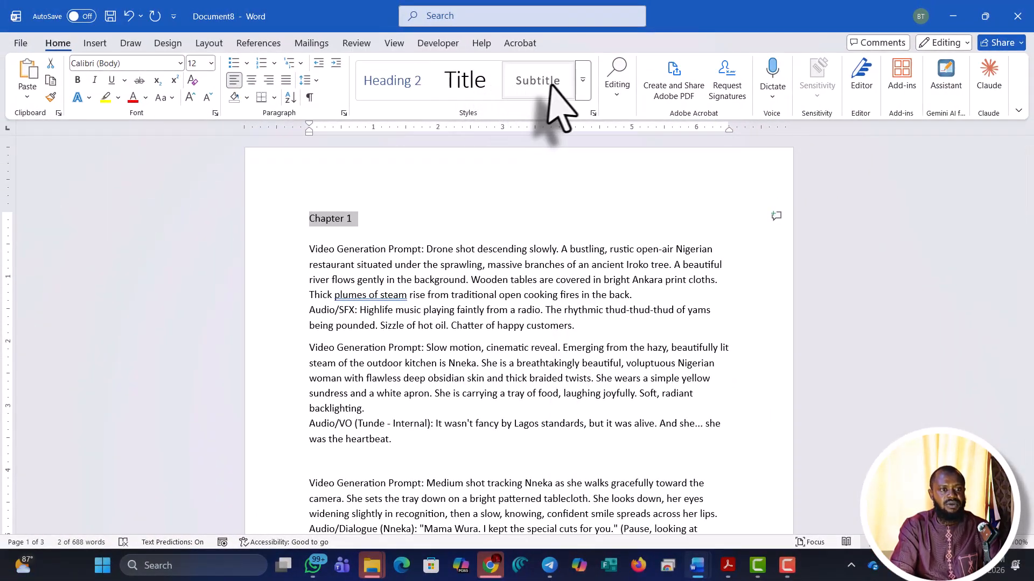
Style 'Chapter 1' as Heading 1, then break the first 'Video Generation Prompt:' label onto its own line
{"action": "left_click", "coordinate": [582, 89]}
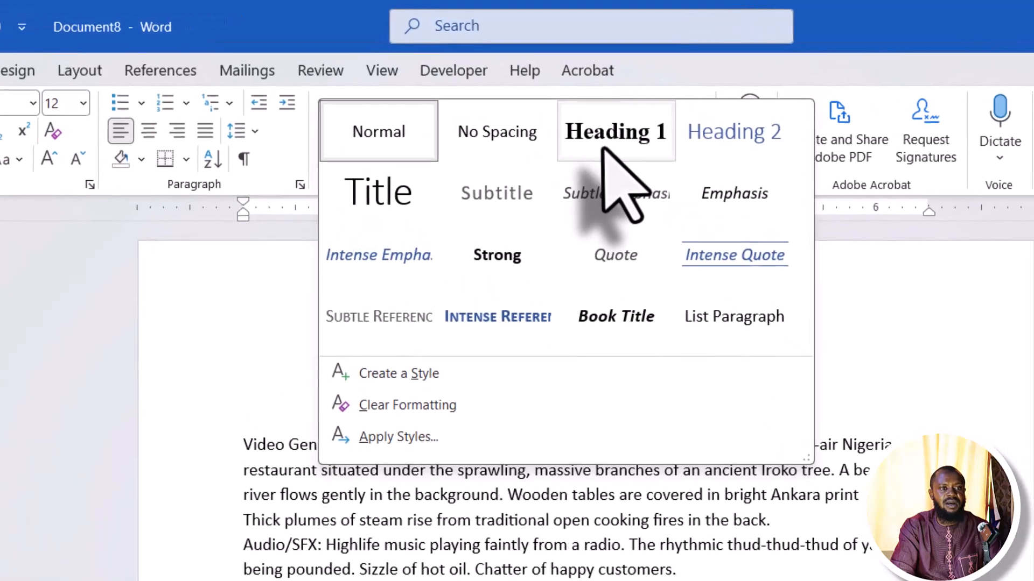
{"action": "left_click", "coordinate": [603, 149]}
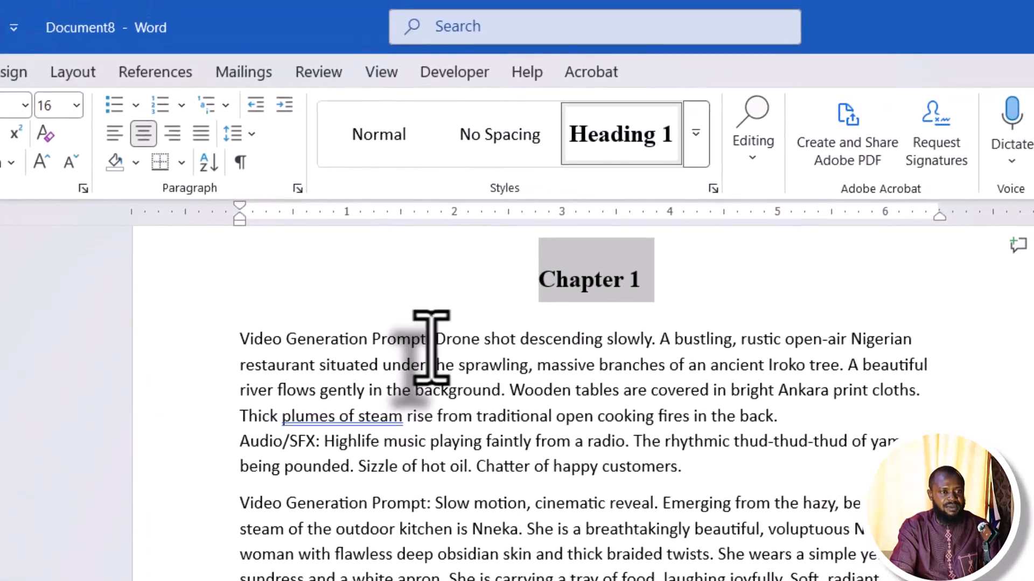
{"action": "left_click_drag", "start_coordinate": [562, 53], "coordinate": [367, 54]}
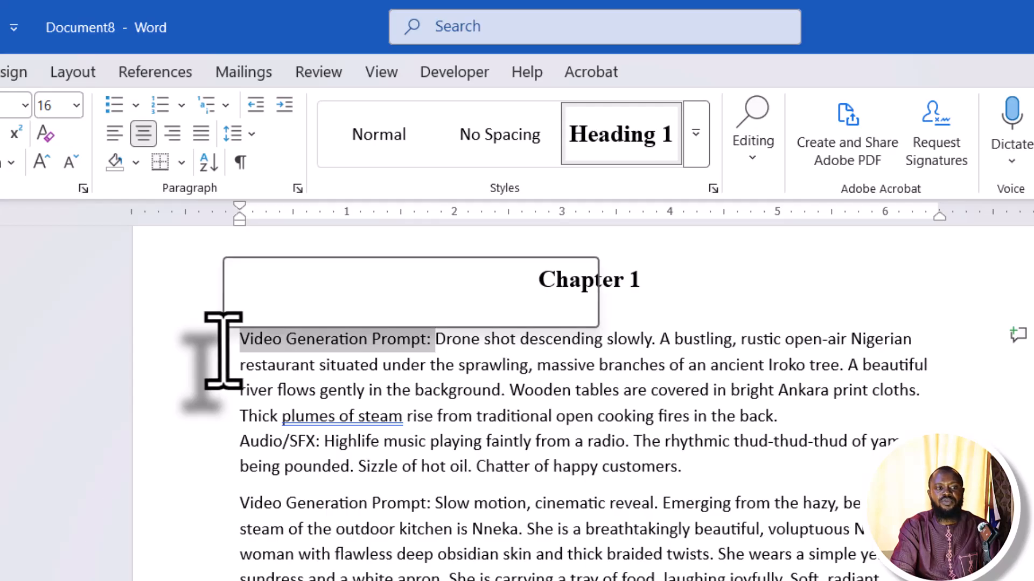
{"action": "left_click", "coordinate": [431, 339]}
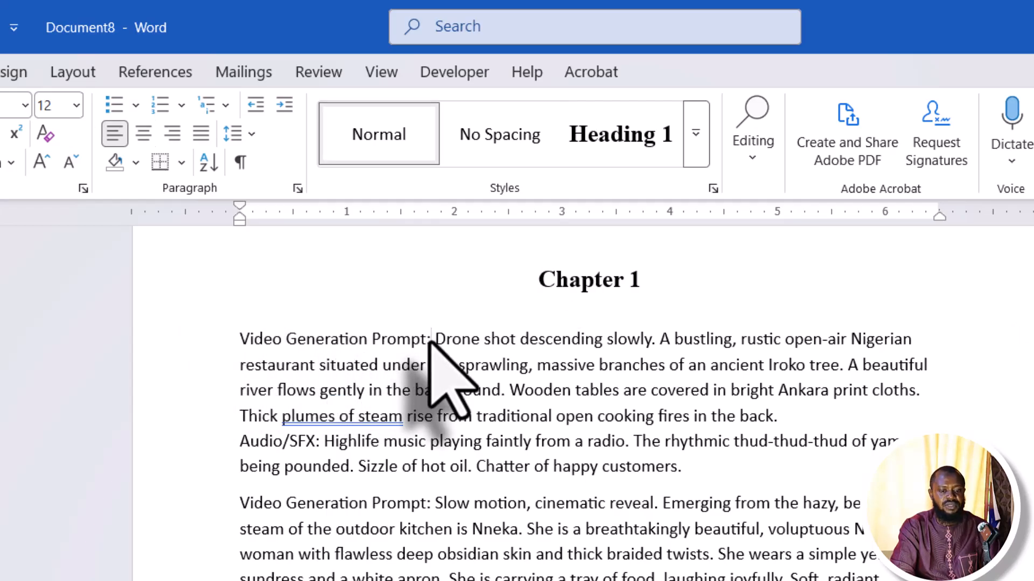
{"action": "key", "text": "shift+Return"}
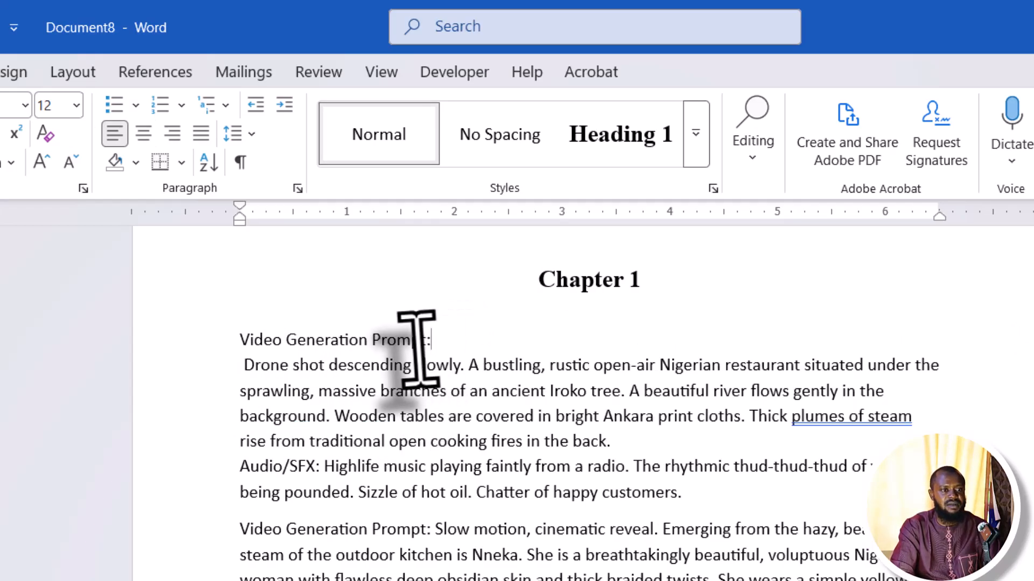
{"action": "left_click_drag", "start_coordinate": [430, 345], "coordinate": [228, 345]}
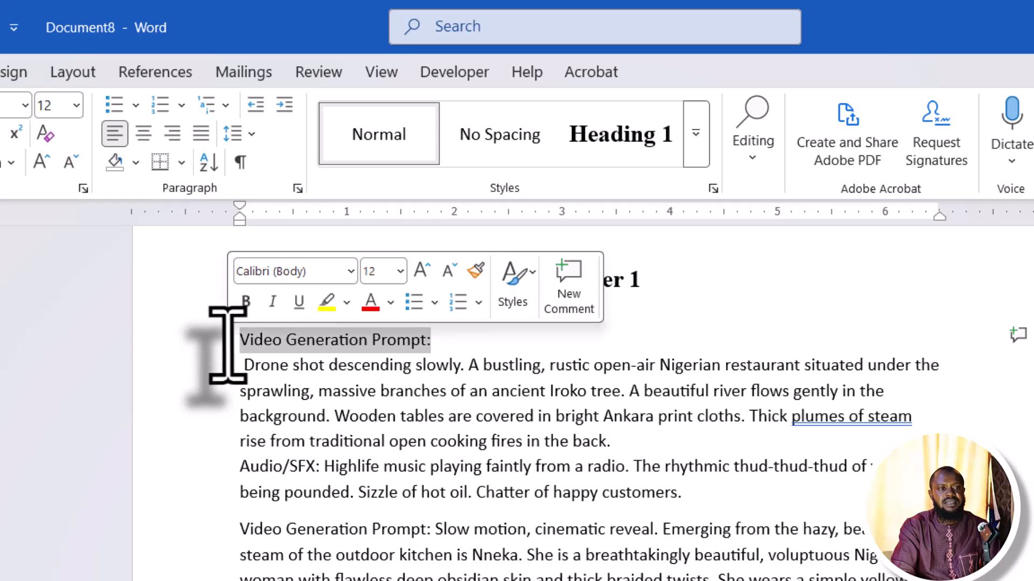
Modify Heading 2 to bold Times New Roman 12 pt with Automatic font colour
{"action": "left_click", "coordinate": [697, 152]}
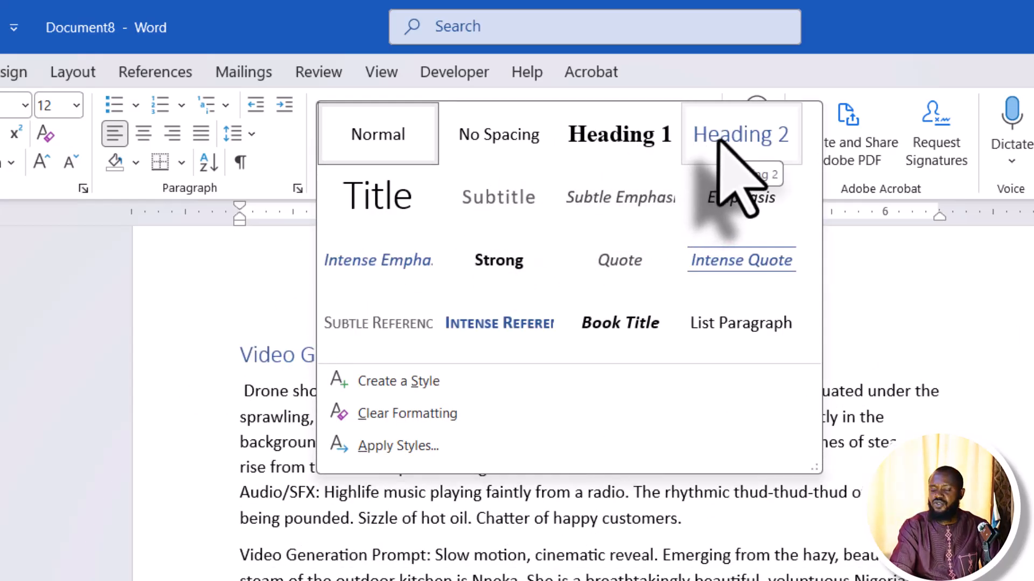
{"action": "right_click", "coordinate": [720, 143]}
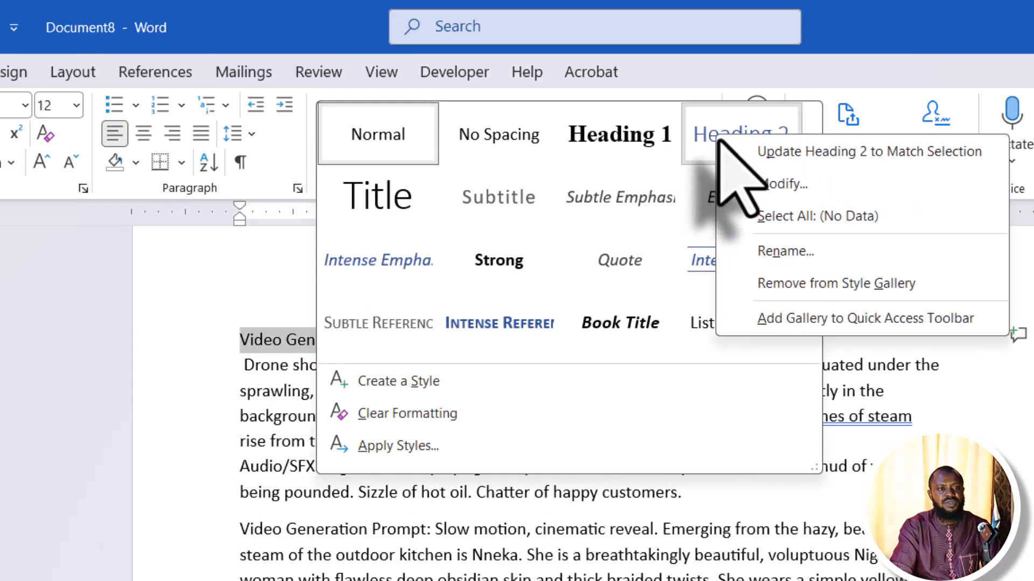
{"action": "left_click", "coordinate": [784, 184]}
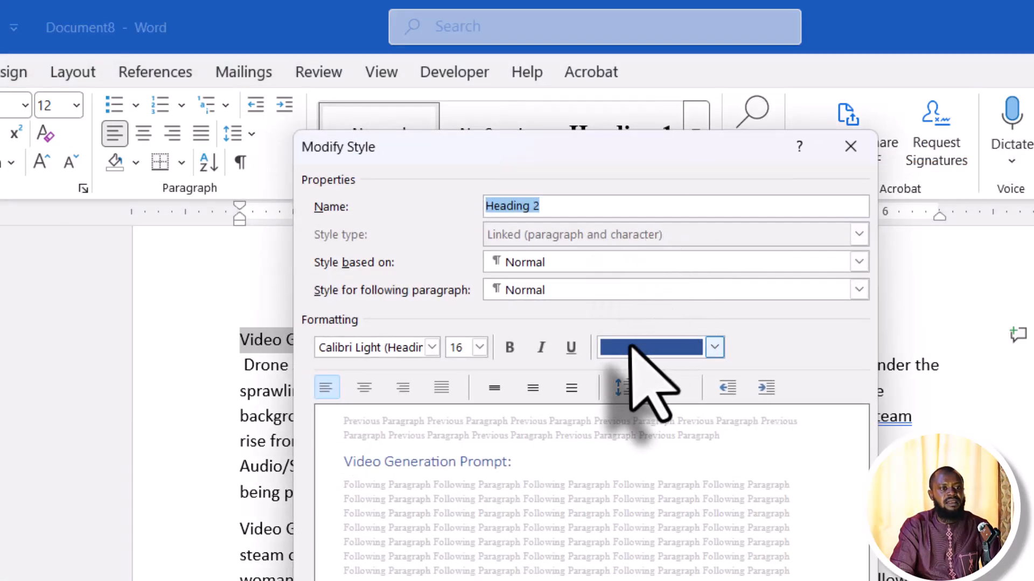
{"action": "left_click", "coordinate": [432, 347]}
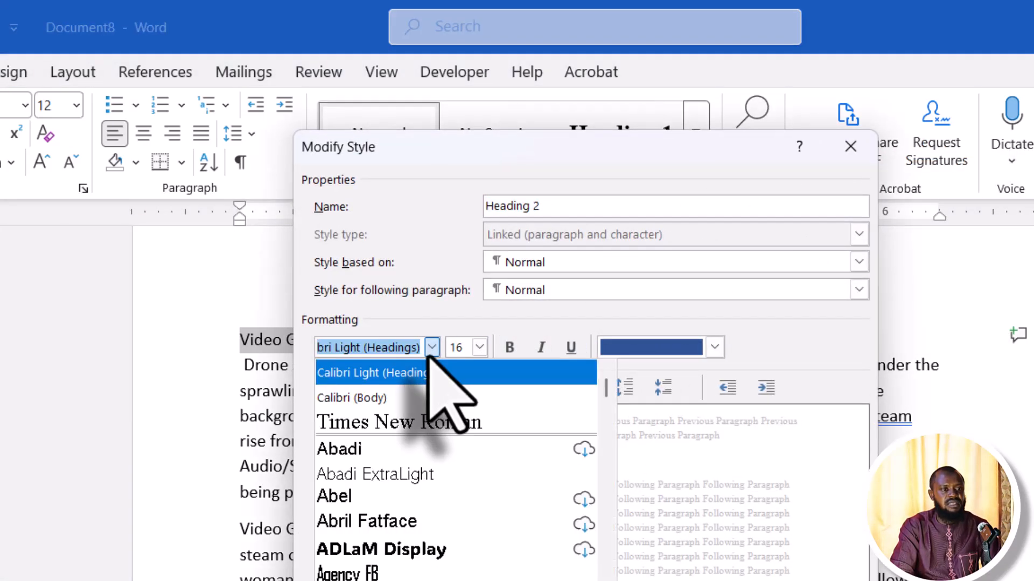
{"action": "left_click", "coordinate": [438, 422]}
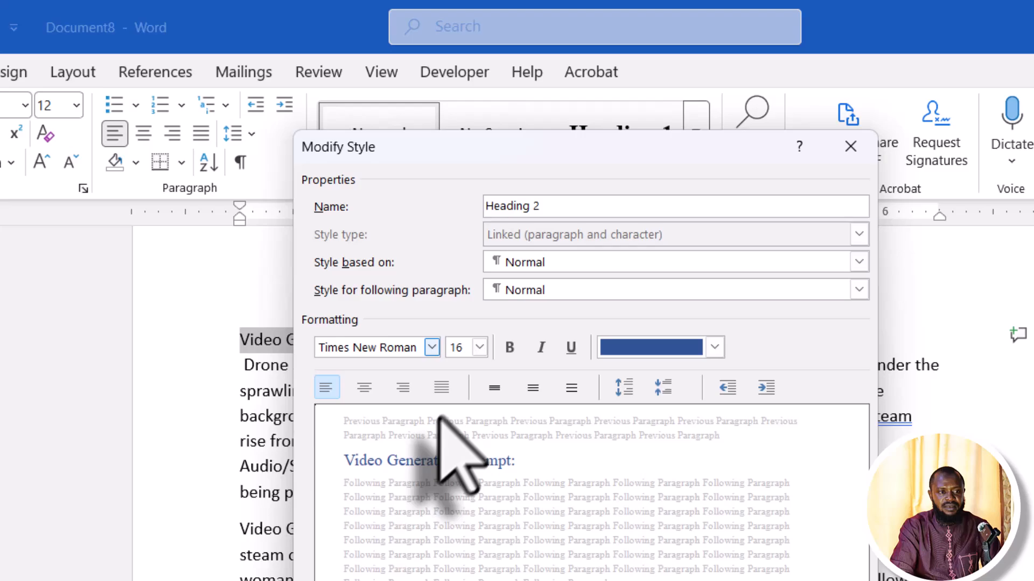
{"action": "left_click", "coordinate": [457, 347]}
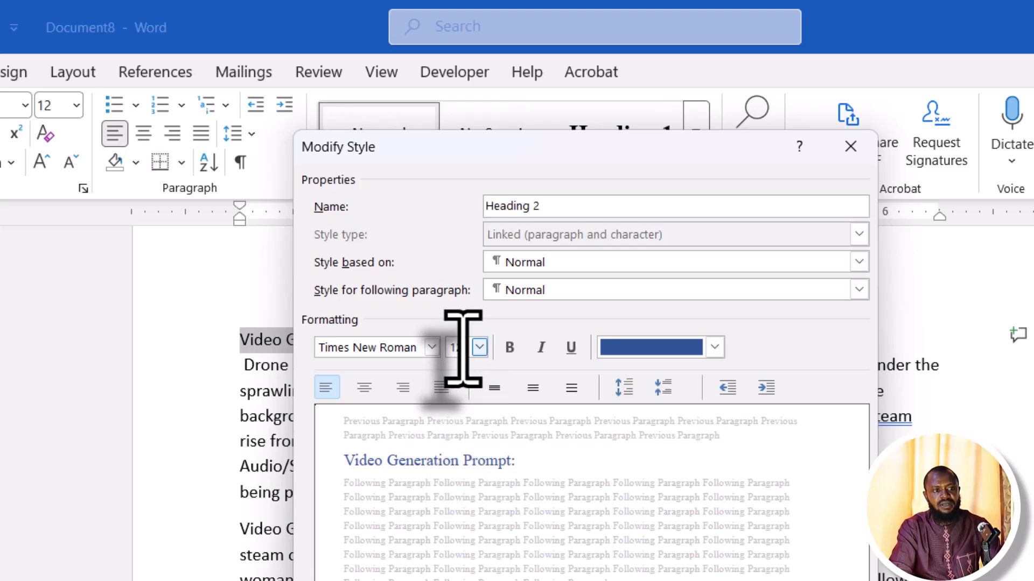
{"action": "type", "text": "12"}
{"action": "left_click", "coordinate": [510, 348]}
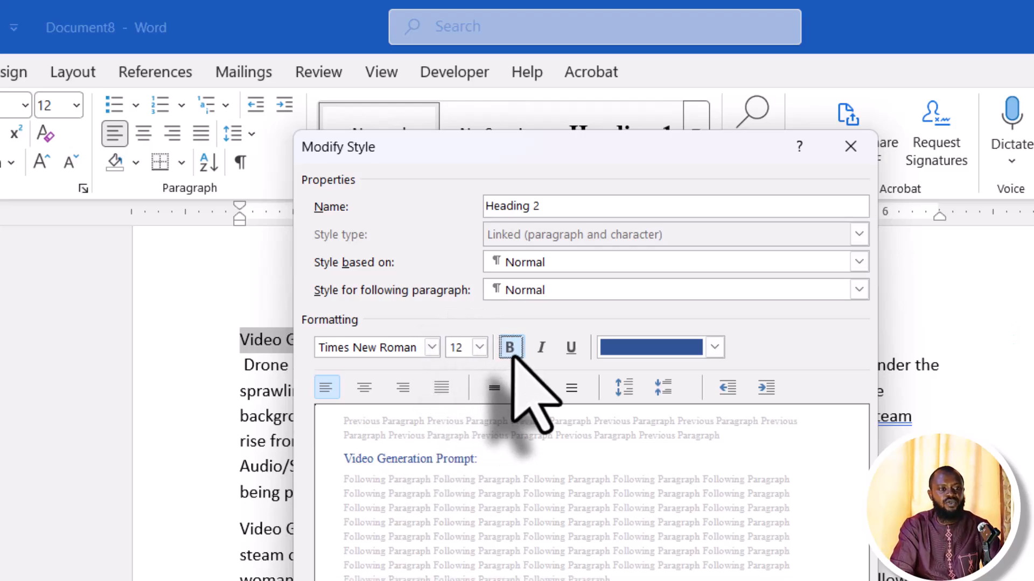
{"action": "left_click", "coordinate": [714, 347]}
{"action": "left_click", "coordinate": [677, 376]}
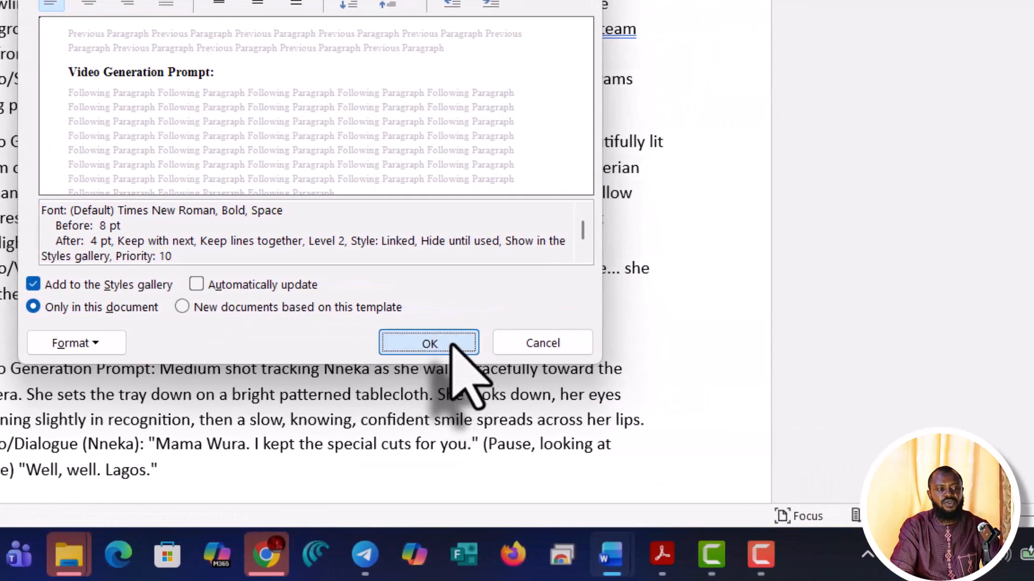
{"action": "left_click", "coordinate": [714, 345]}
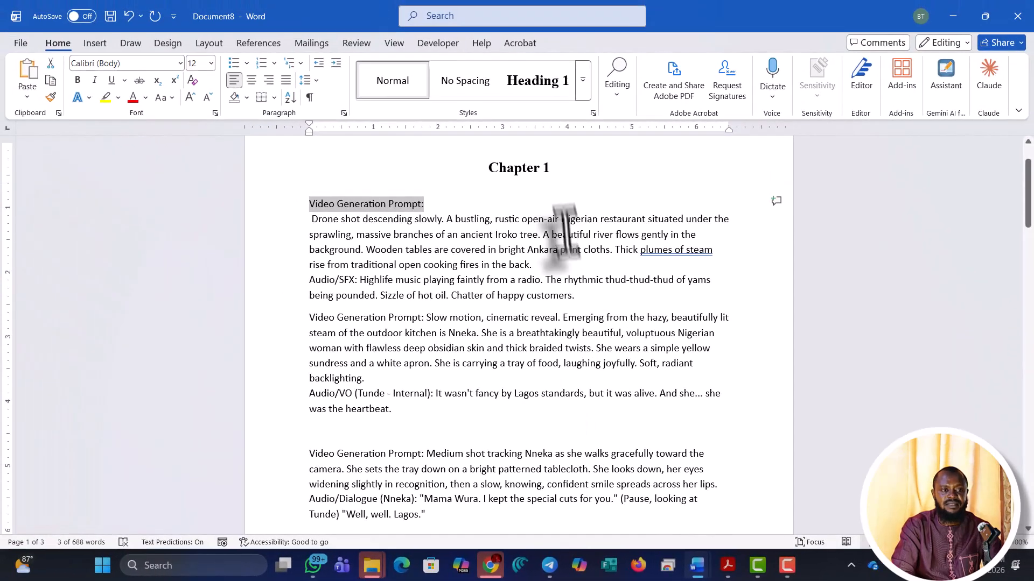
Apply Heading 2 to the first prompt label and retype it as 'Background'
{"action": "left_click", "coordinate": [583, 80]}
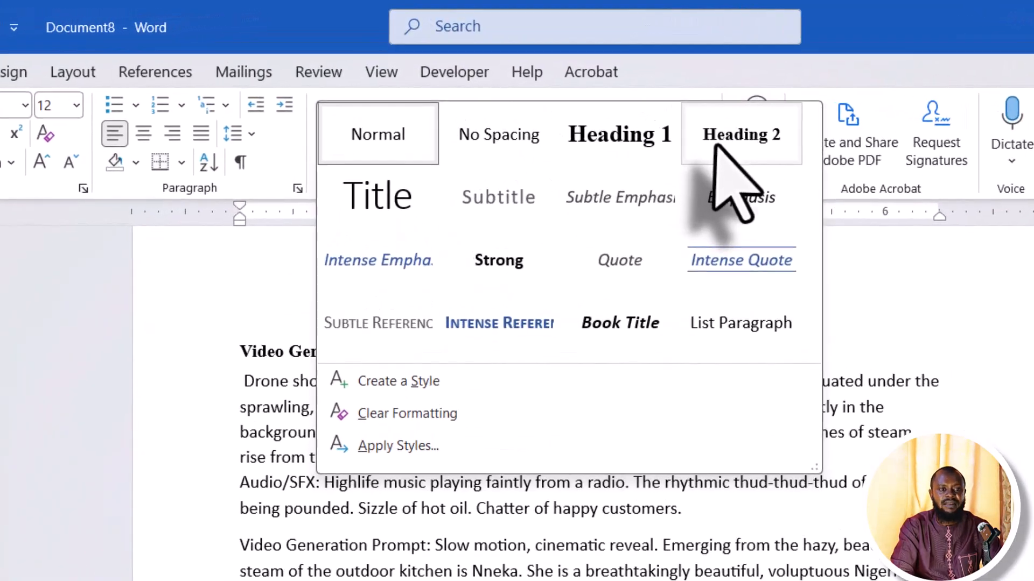
{"action": "left_click", "coordinate": [674, 107]}
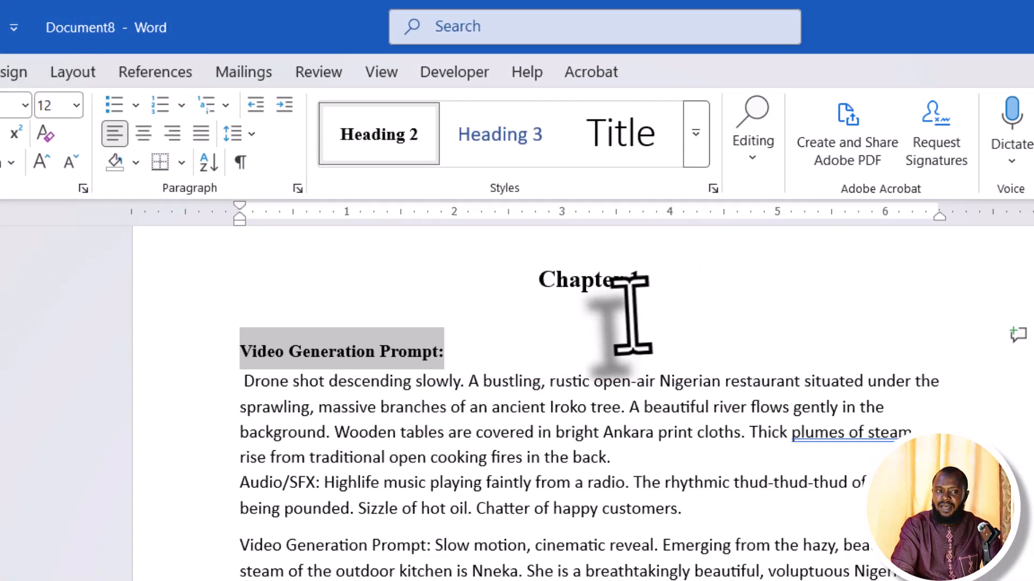
{"action": "left_click", "coordinate": [598, 312]}
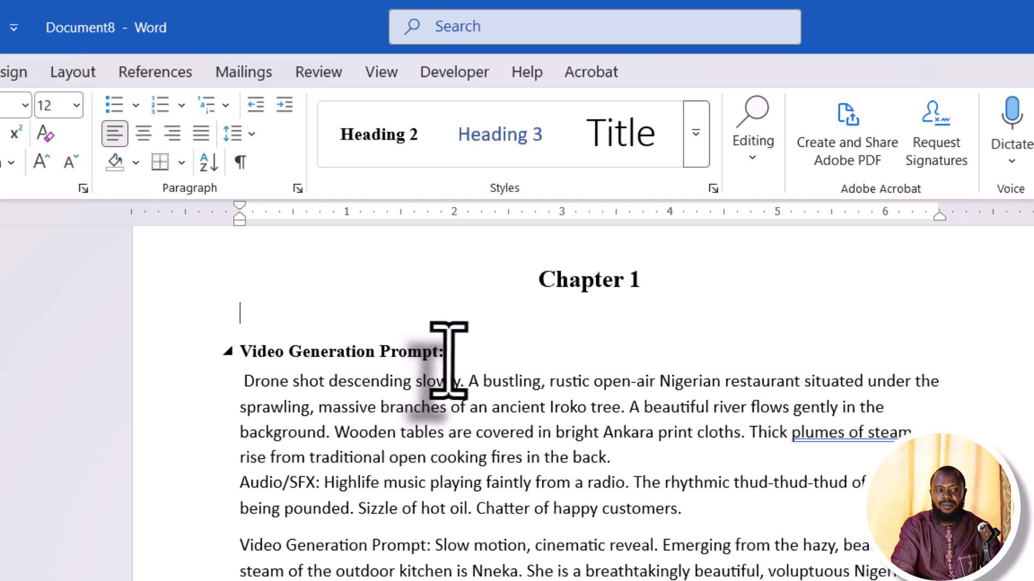
{"action": "left_click_drag", "start_coordinate": [438, 358], "coordinate": [241, 364]}
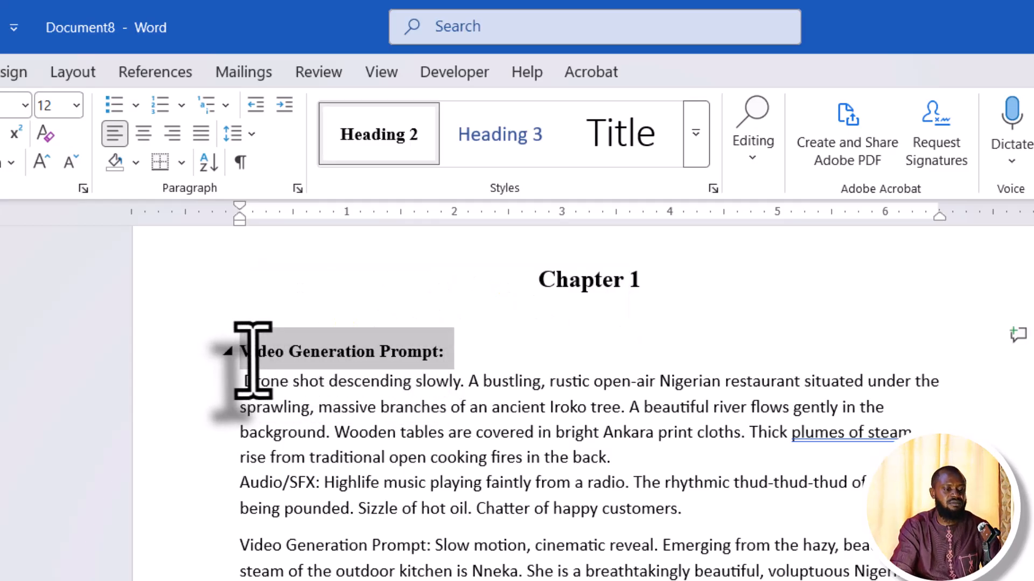
{"action": "type", "text": "Background"}
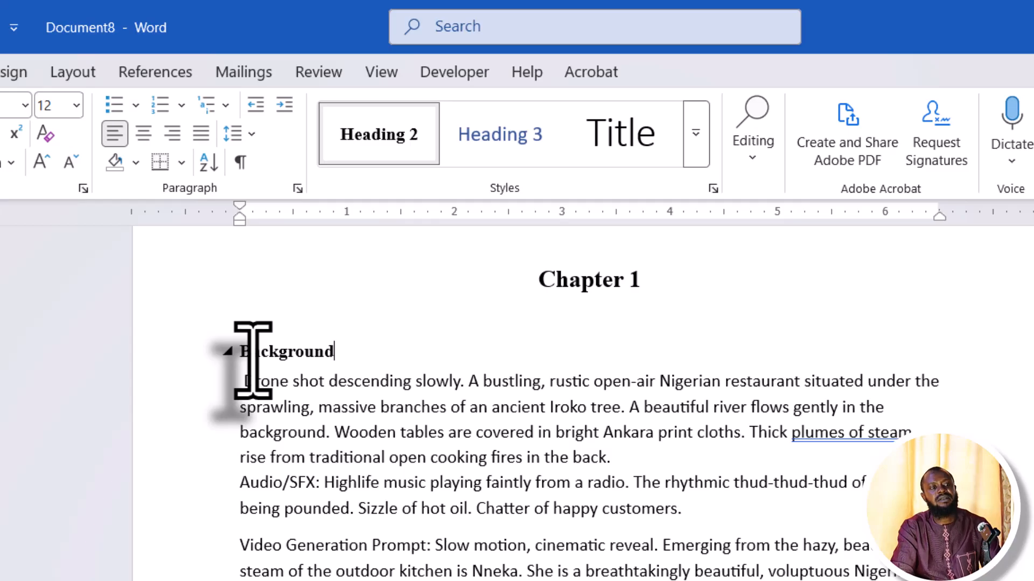
Move the second scene description below its 'Video Generation Prompt:' label and select the label
{"action": "scroll", "coordinate": [369, 427], "scroll_direction": "down", "scroll_amount": 3}
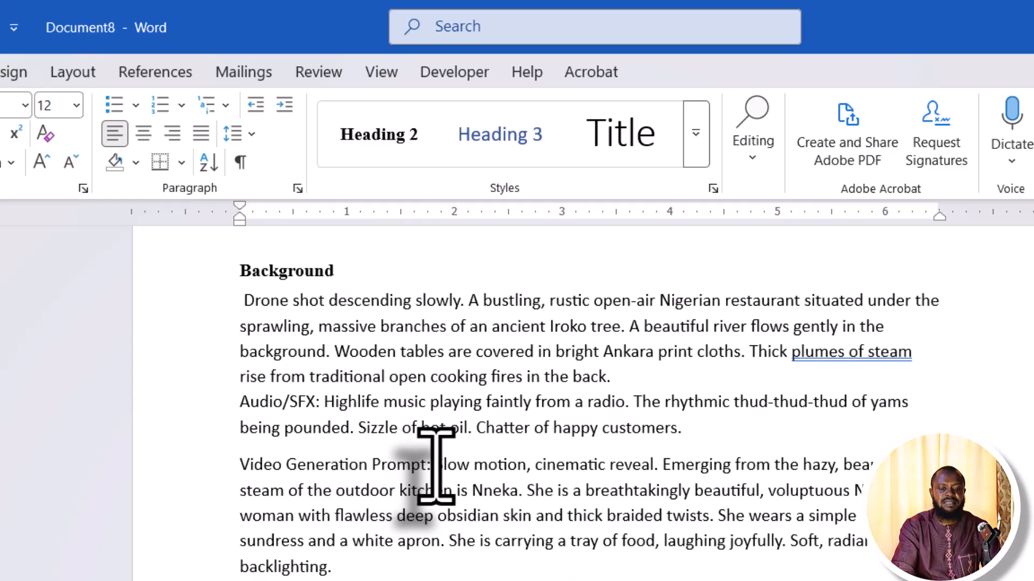
{"action": "left_click", "coordinate": [435, 464]}
{"action": "key", "text": "Return"}
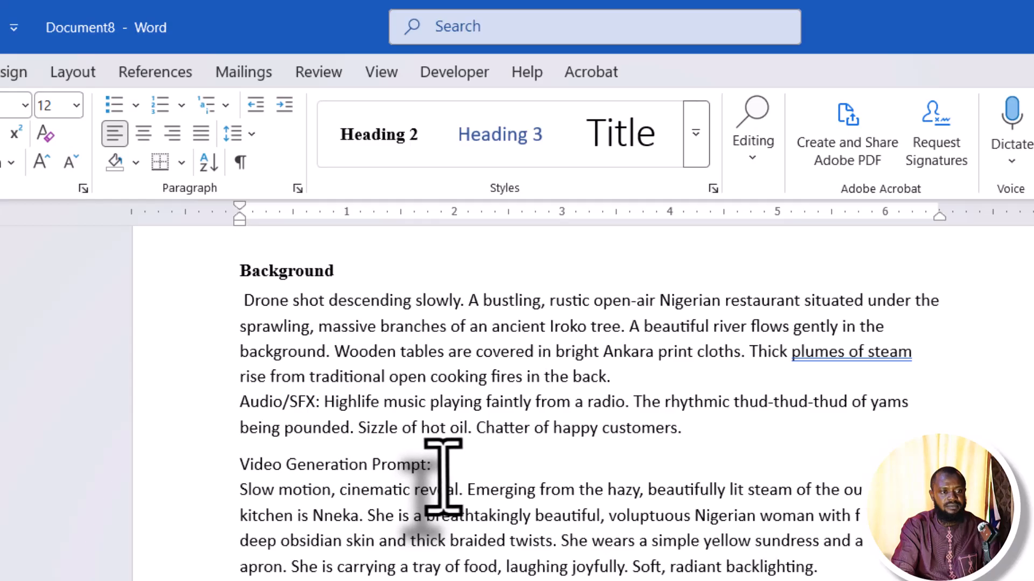
{"action": "left_click_drag", "start_coordinate": [427, 468], "coordinate": [246, 473]}
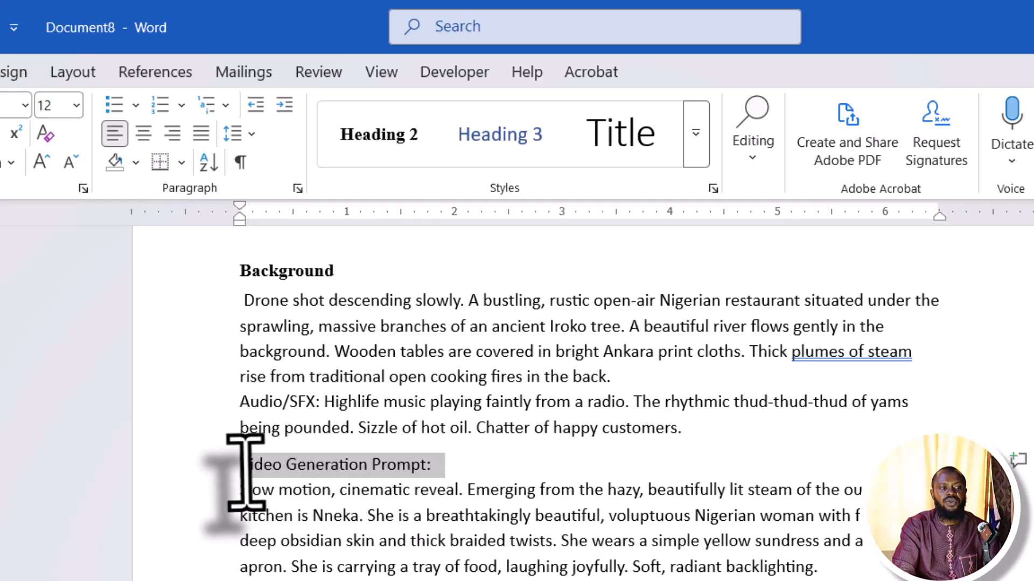
Apply Heading 2 to the second prompt label and retype it as 'Statement of the problem'
{"action": "left_click", "coordinate": [388, 136]}
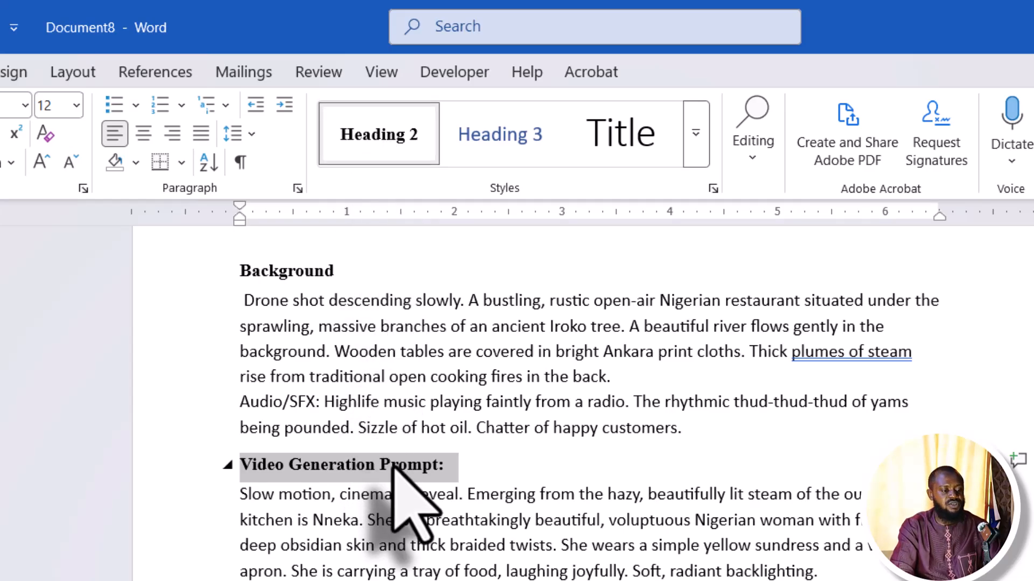
{"action": "type", "text": "Statement of the problem"}
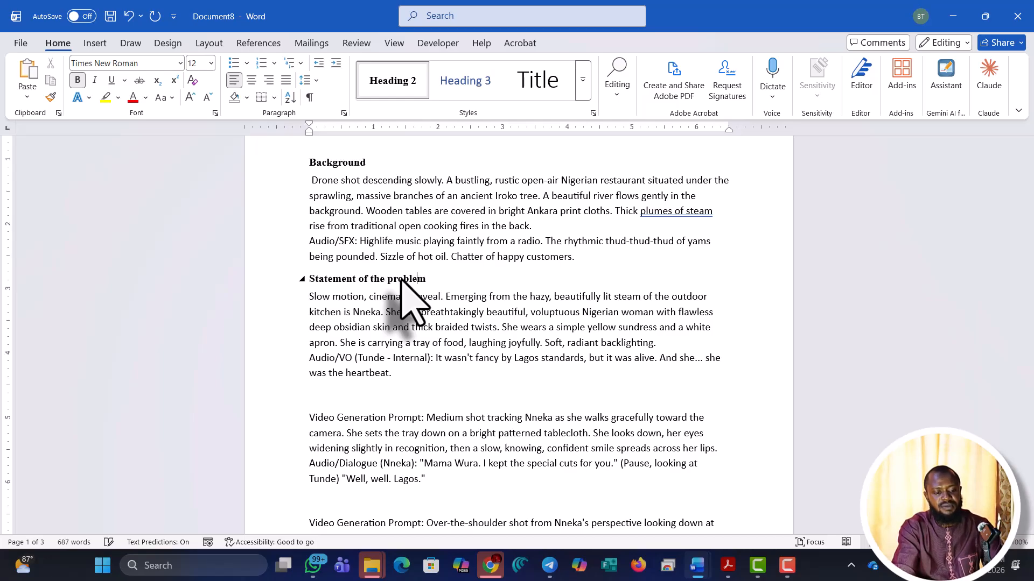
{"action": "scroll", "coordinate": [457, 348], "scroll_direction": "down", "scroll_amount": 2}
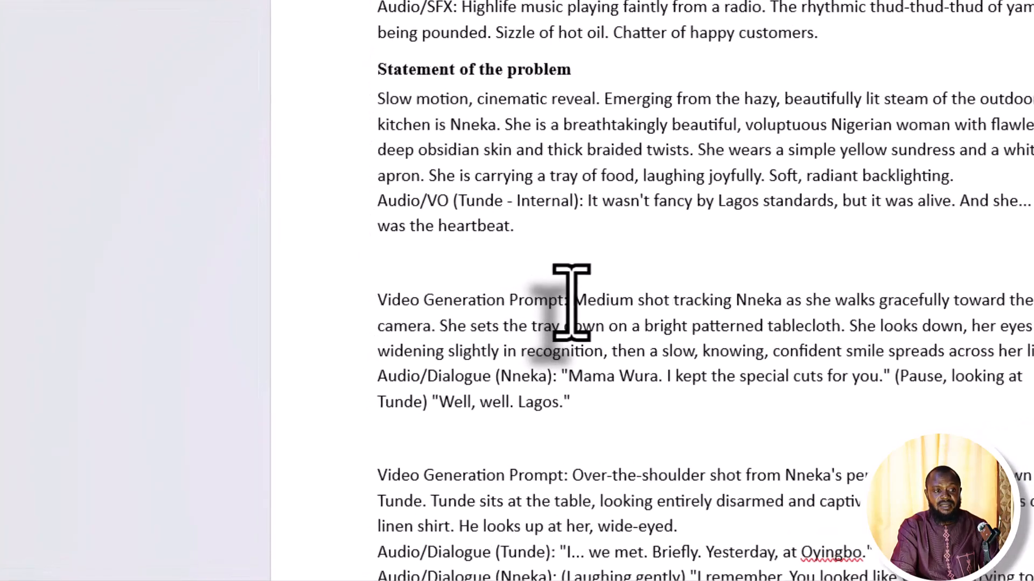
Split off the third prompt label, apply Heading 2, and retype it as 'Significance'
{"action": "left_click", "coordinate": [427, 366]}
{"action": "key", "text": "Return"}
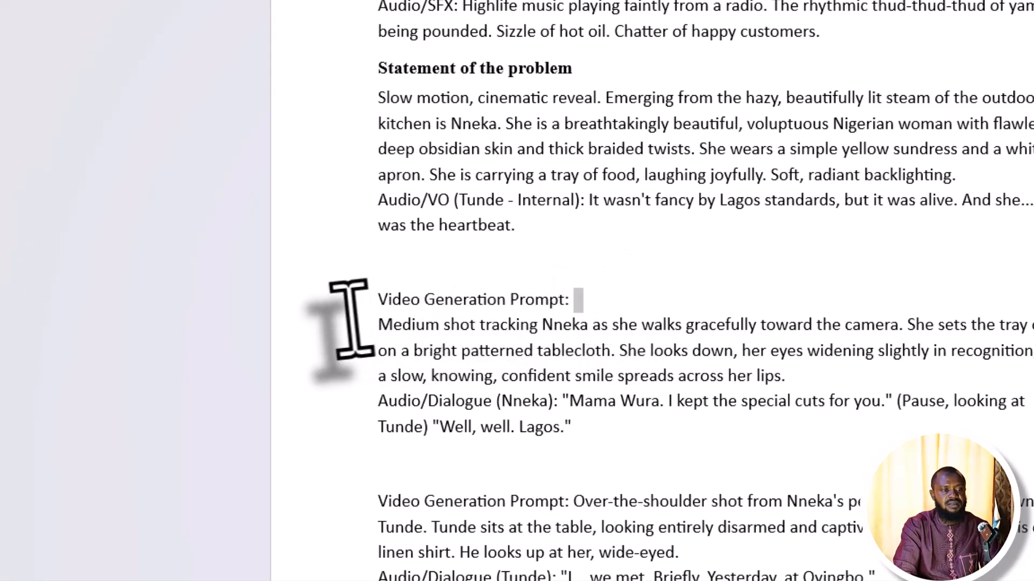
{"action": "left_click", "coordinate": [339, 300]}
{"action": "left_click", "coordinate": [538, 73]}
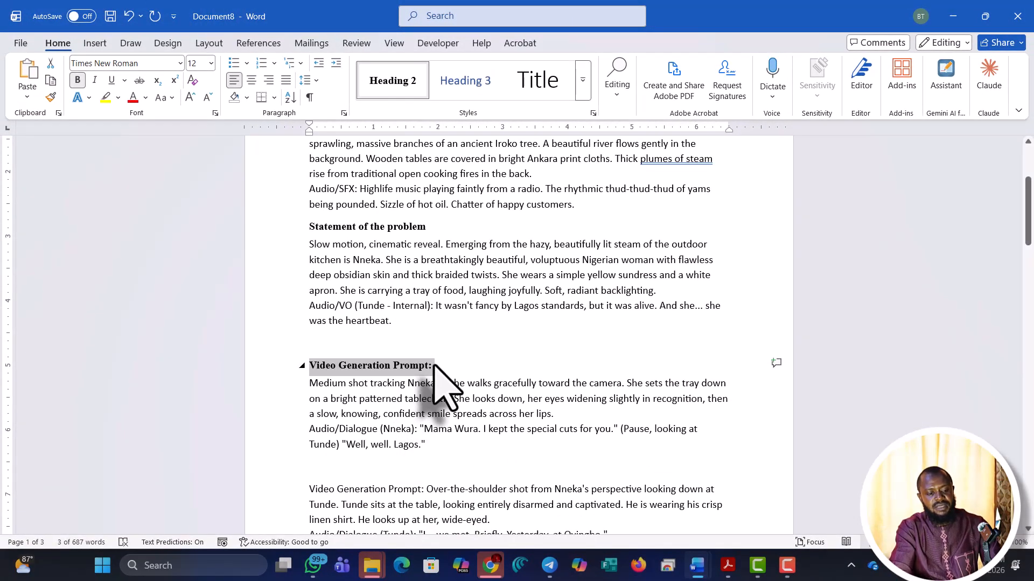
{"action": "type", "text": "Significance"}
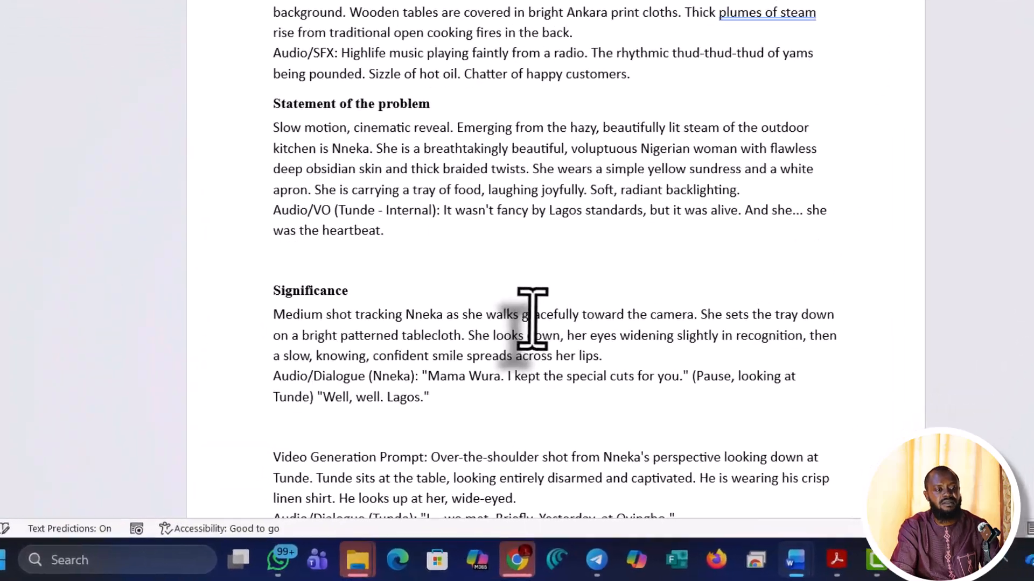
Delete the empty lines above 'Chapter 2'
{"action": "scroll", "coordinate": [481, 420], "scroll_direction": "down", "scroll_amount": 1}
{"action": "scroll", "coordinate": [525, 312], "scroll_direction": "down", "scroll_amount": 2}
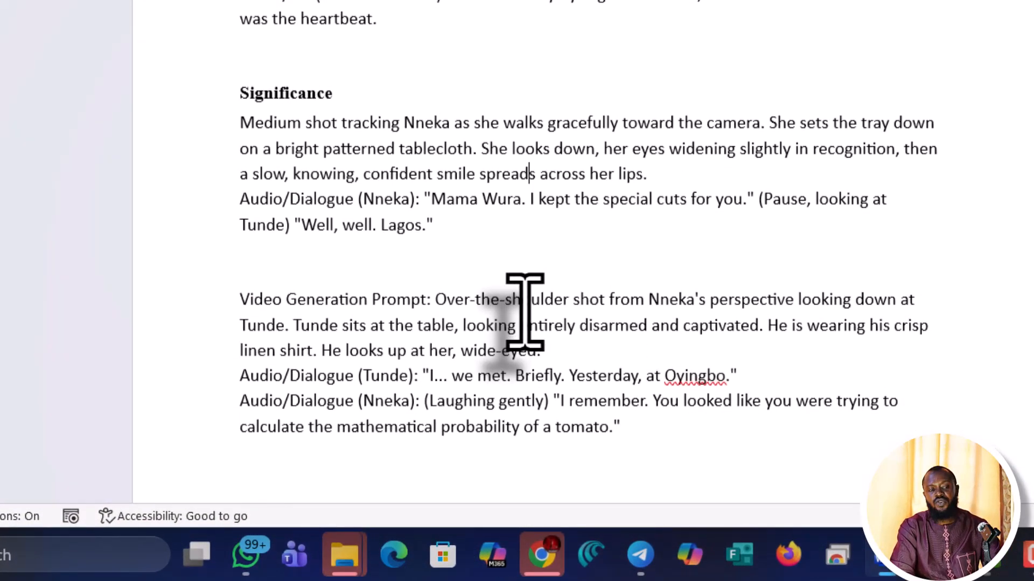
{"action": "scroll", "coordinate": [525, 312], "scroll_direction": "down", "scroll_amount": 9}
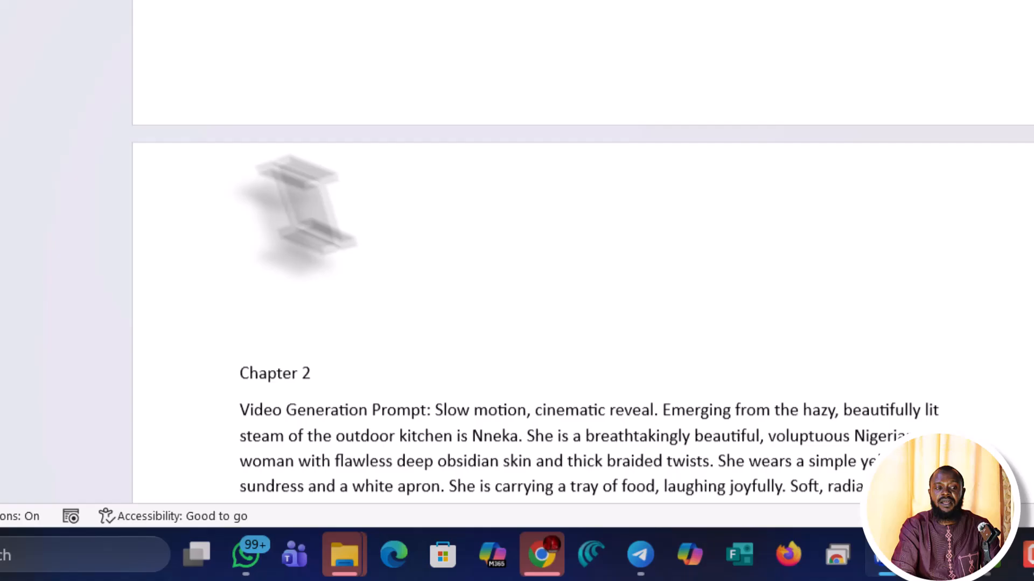
{"action": "left_click", "coordinate": [246, 192]}
{"action": "key", "text": "Delete"}
{"action": "key", "text": "Delete"}
{"action": "key", "text": "Delete"}
{"action": "key", "text": "Delete"}
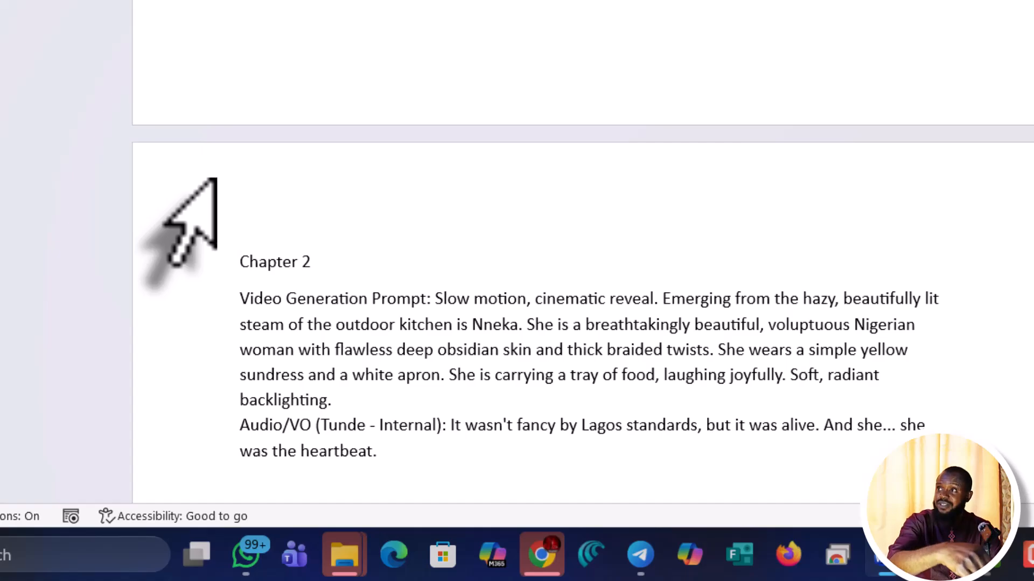
{"action": "left_click", "coordinate": [241, 36]}
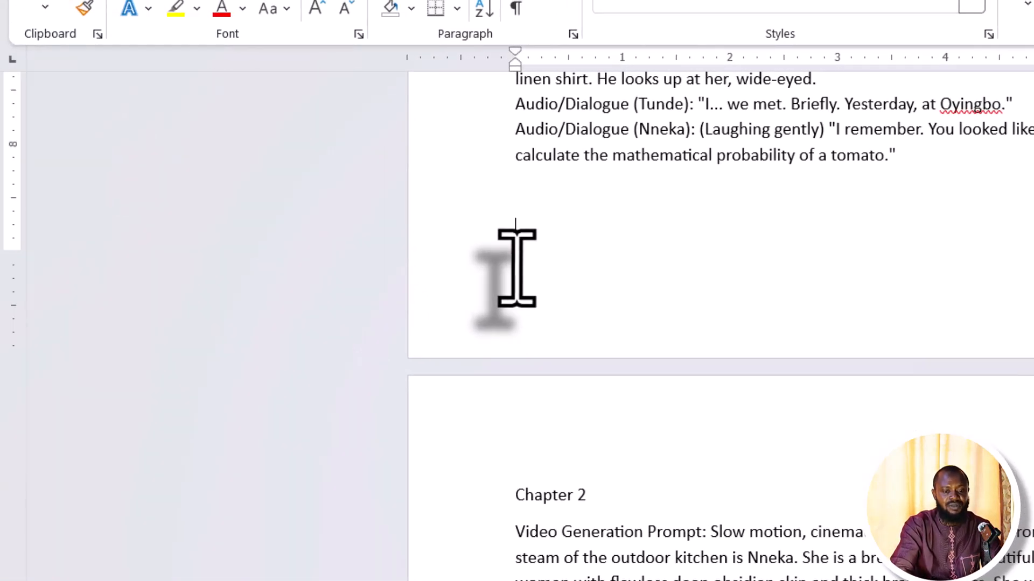
{"action": "key", "text": "Delete"}
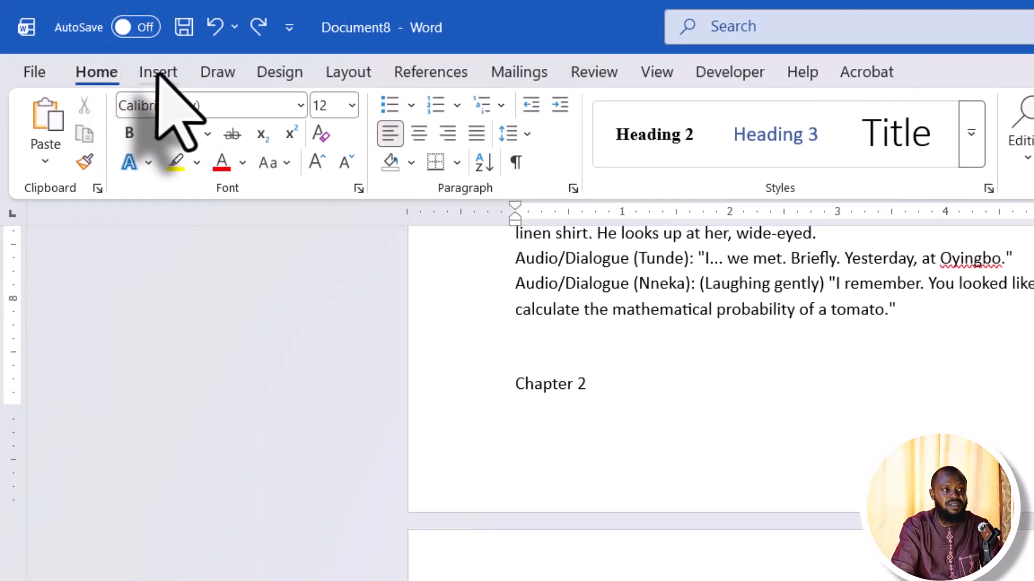
Insert a page break so 'Chapter 2' starts on a new page
{"action": "left_click", "coordinate": [157, 73]}
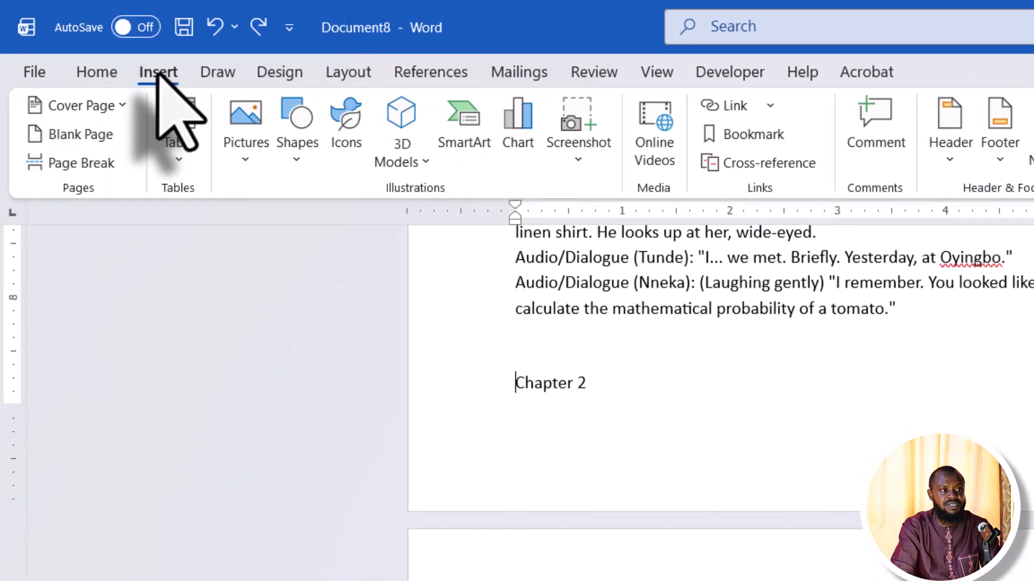
{"action": "left_click", "coordinate": [81, 163]}
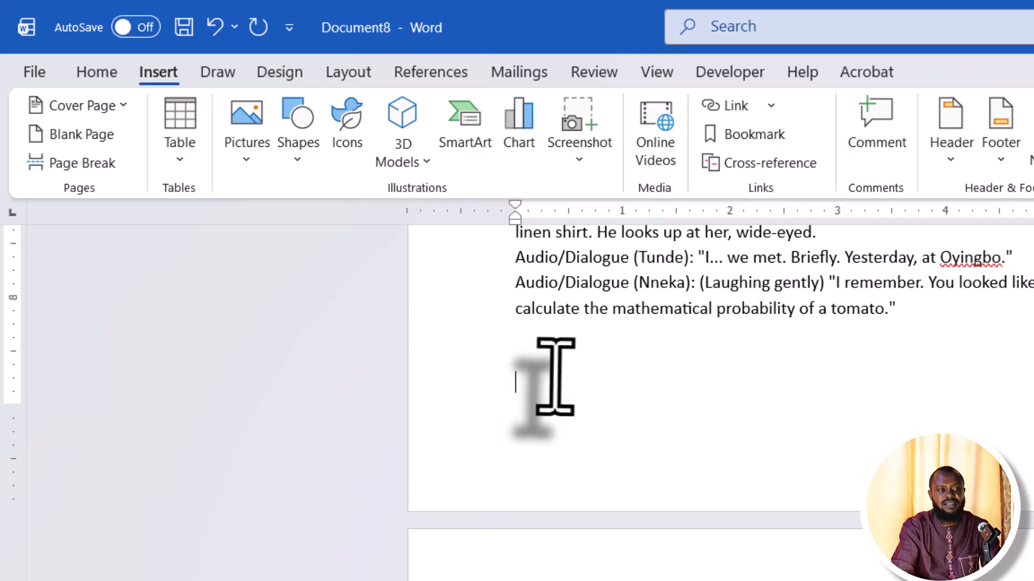
{"action": "key", "text": "Return"}
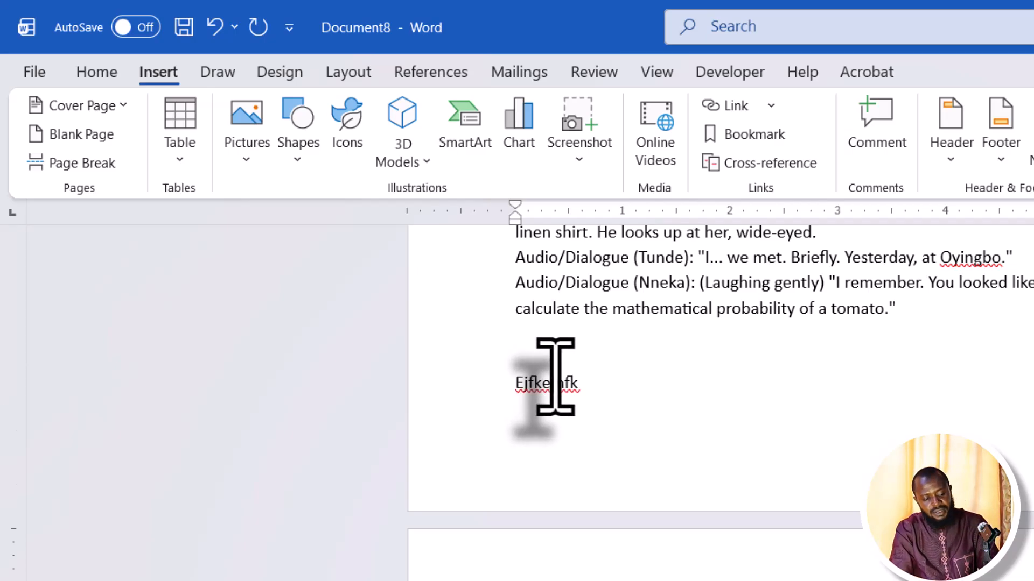
{"action": "key", "text": "BackSpace"}
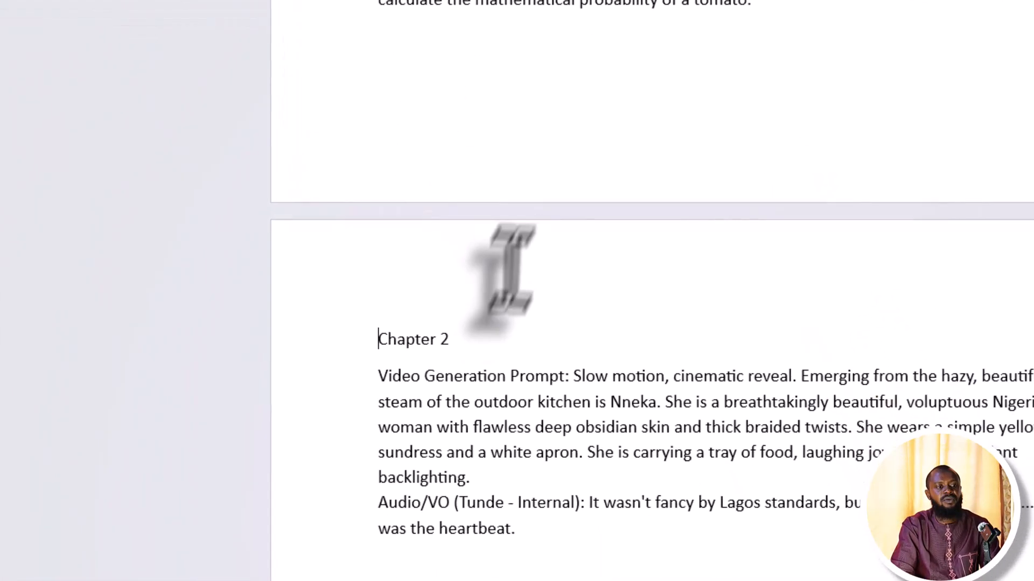
Apply Heading 1 to 'Chapter 2' from the Home tab Styles gallery
{"action": "left_click_drag", "start_coordinate": [481, 267], "coordinate": [334, 264]}
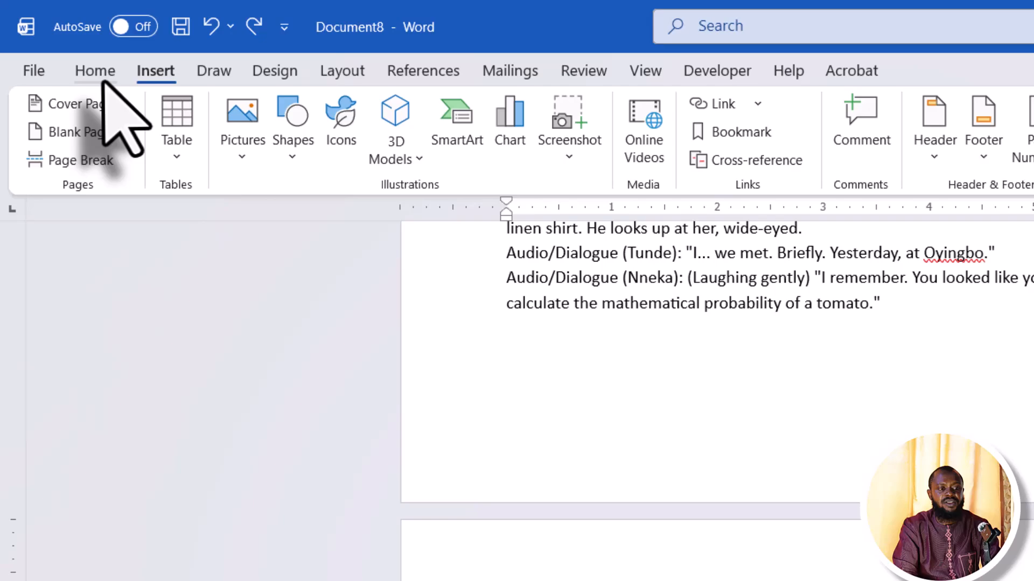
{"action": "left_click", "coordinate": [99, 76]}
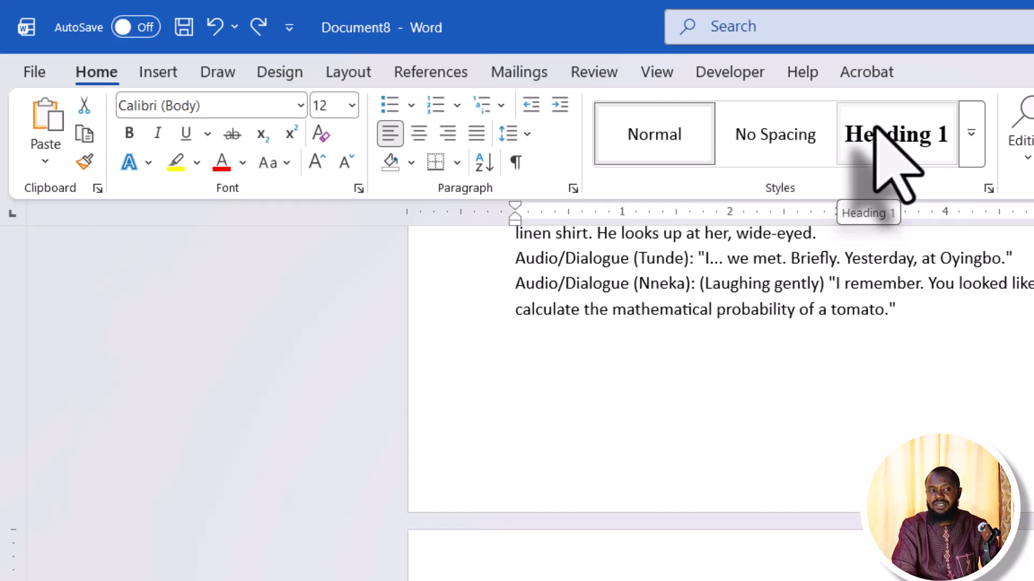
{"action": "left_click", "coordinate": [876, 129]}
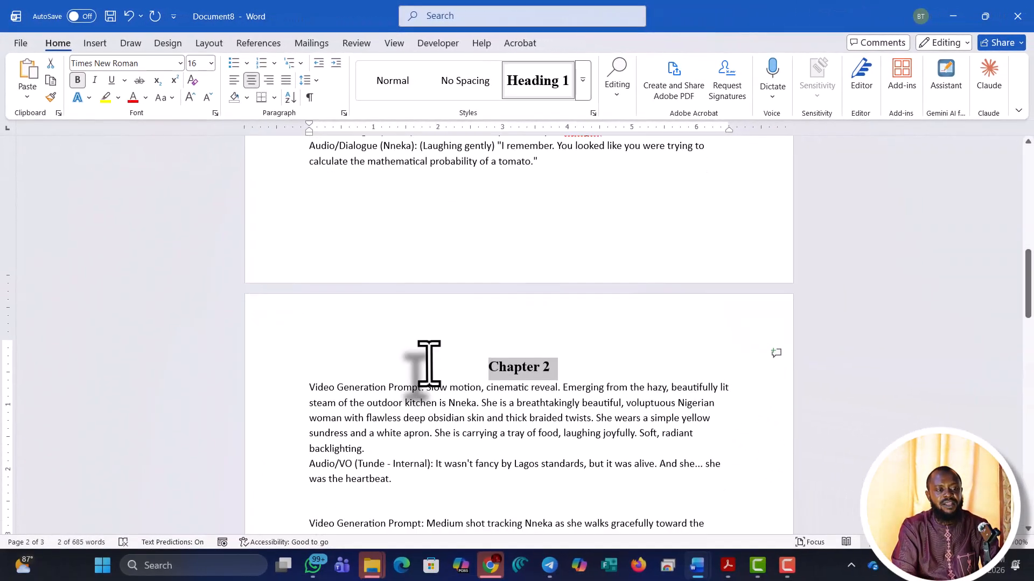
{"action": "scroll", "coordinate": [428, 366], "scroll_direction": "down", "scroll_amount": 2}
{"action": "scroll", "coordinate": [429, 364], "scroll_direction": "down", "scroll_amount": 1}
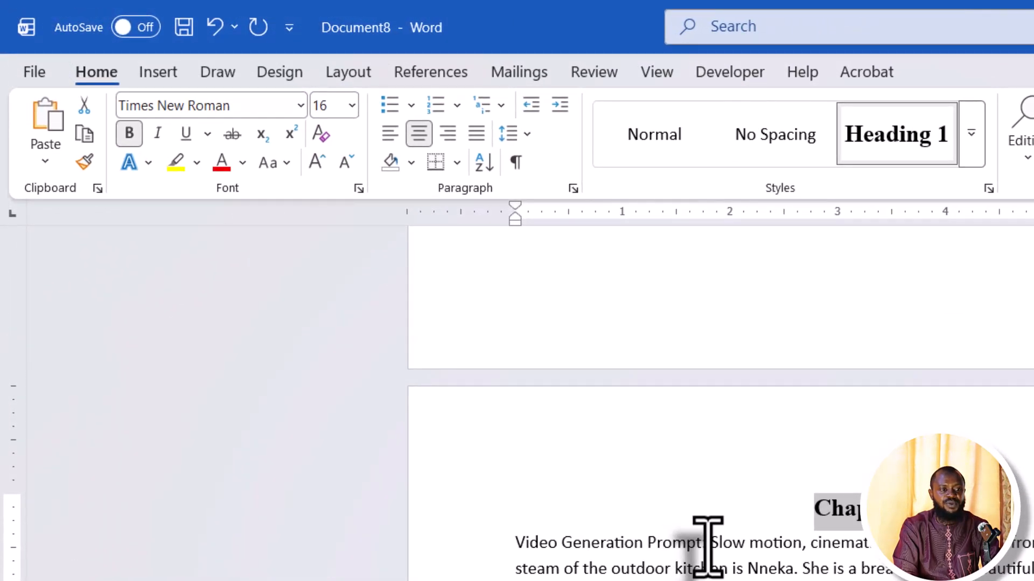
Put the first Chapter 2 prompt label on its own line and retype it as 'Conceptual'
{"action": "left_click", "coordinate": [427, 329]}
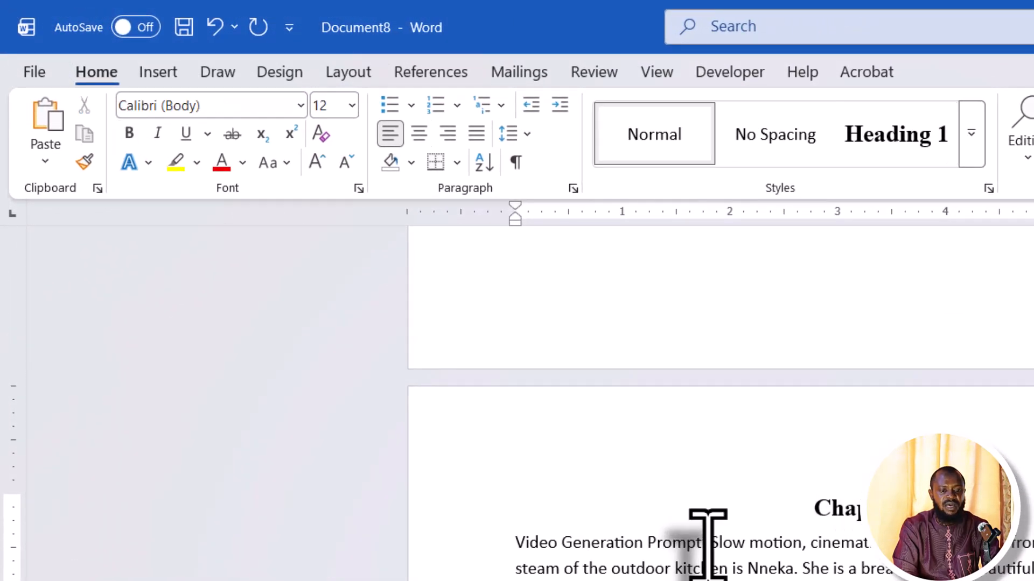
{"action": "key", "text": "Return"}
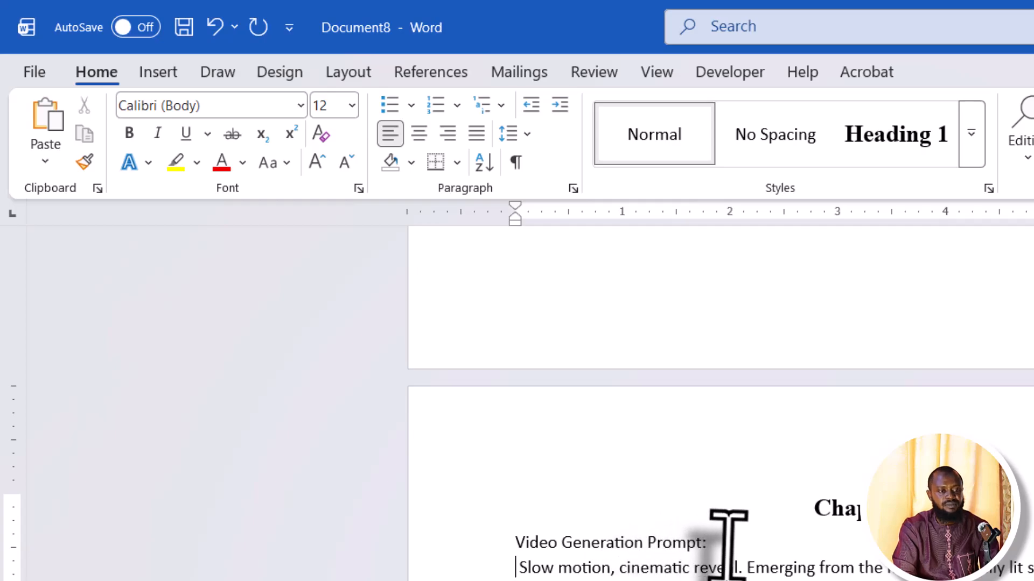
{"action": "left_click_drag", "start_coordinate": [722, 548], "coordinate": [473, 549]}
{"action": "type", "text": "Conceptual"}
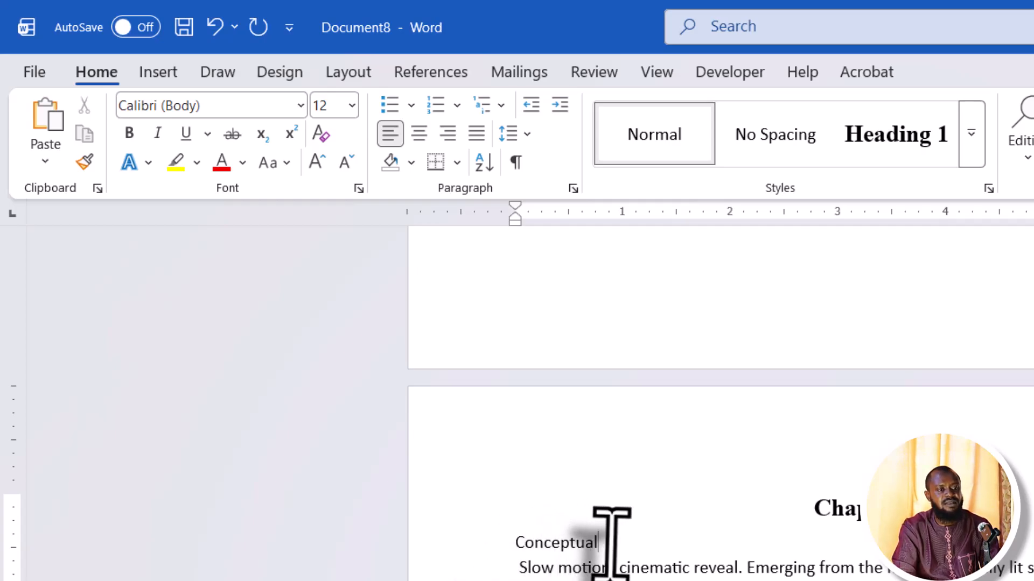
Apply the Heading 2 style to 'Conceptual'
{"action": "left_click_drag", "start_coordinate": [612, 535], "coordinate": [505, 545]}
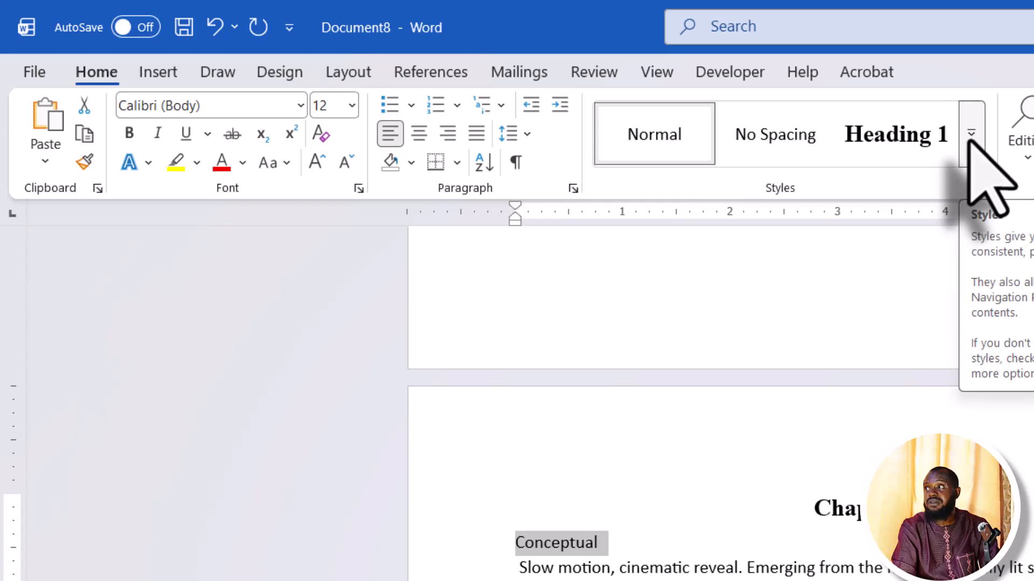
{"action": "left_click", "coordinate": [971, 137]}
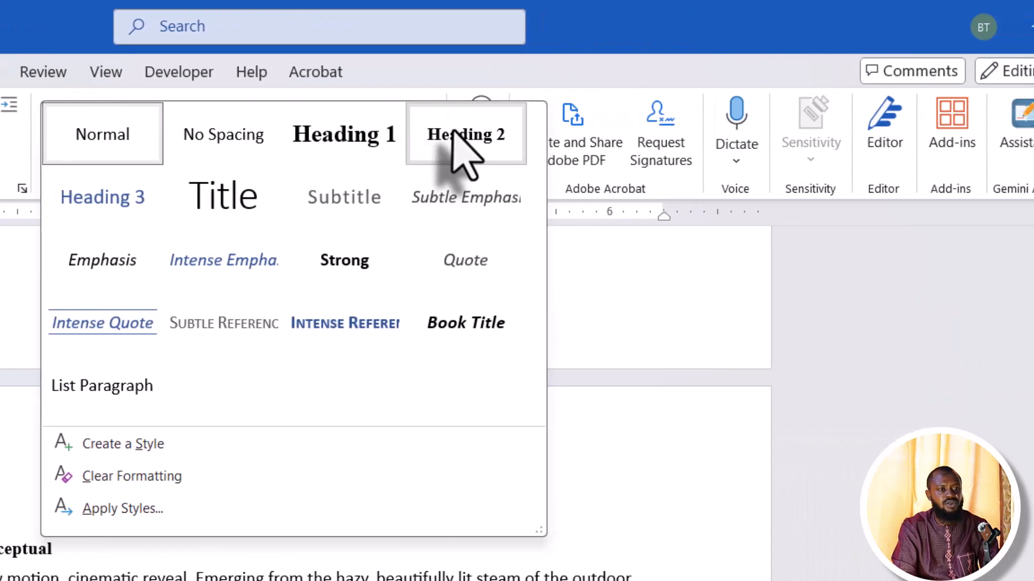
{"action": "left_click", "coordinate": [453, 134]}
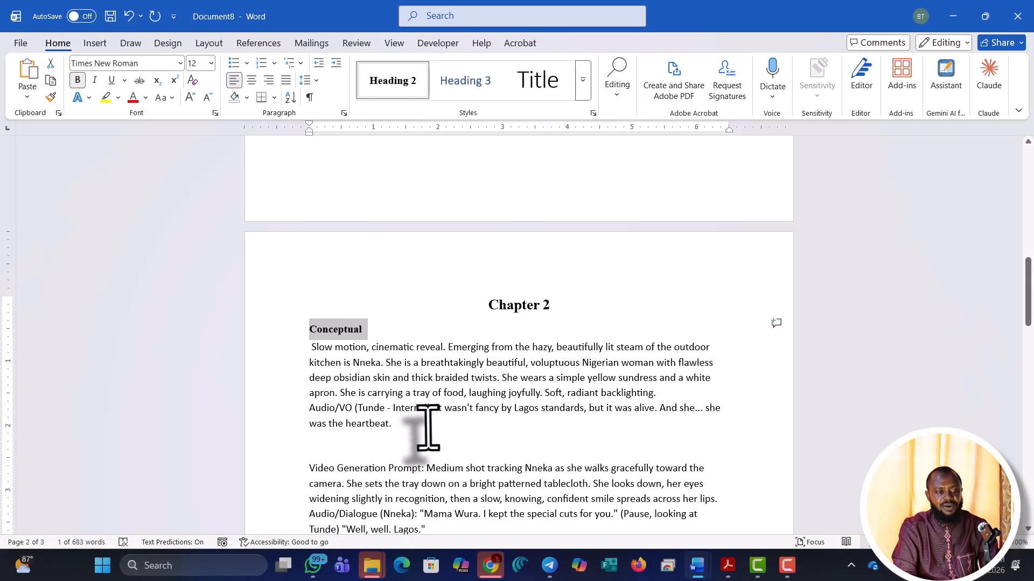
{"action": "scroll", "coordinate": [428, 428], "scroll_direction": "down", "scroll_amount": 1}
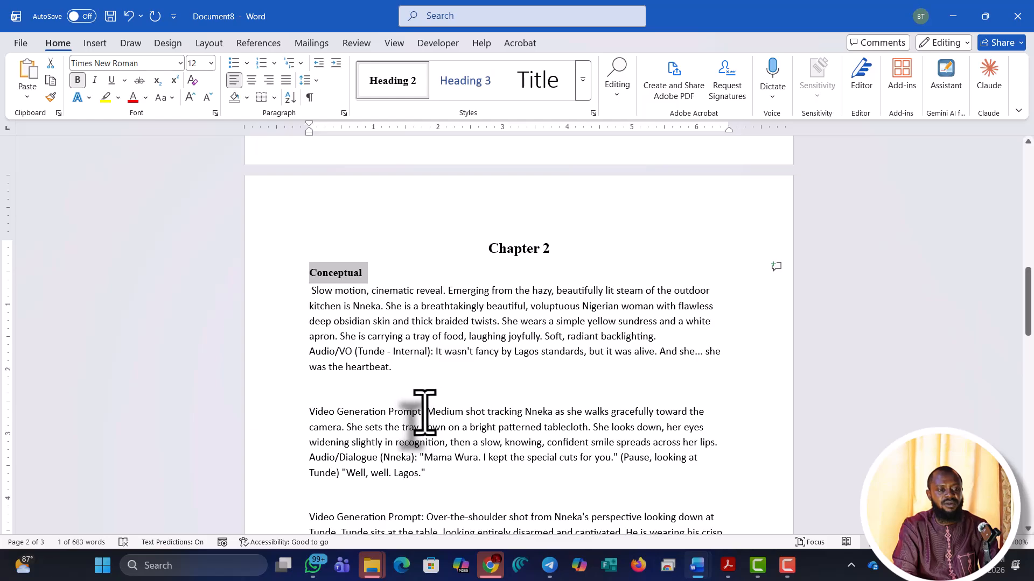
Replace the second Chapter 2 prompt label with 'Empirical', fix its spelling, and style it Heading 2
{"action": "left_click", "coordinate": [425, 412]}
{"action": "key", "text": "Return"}
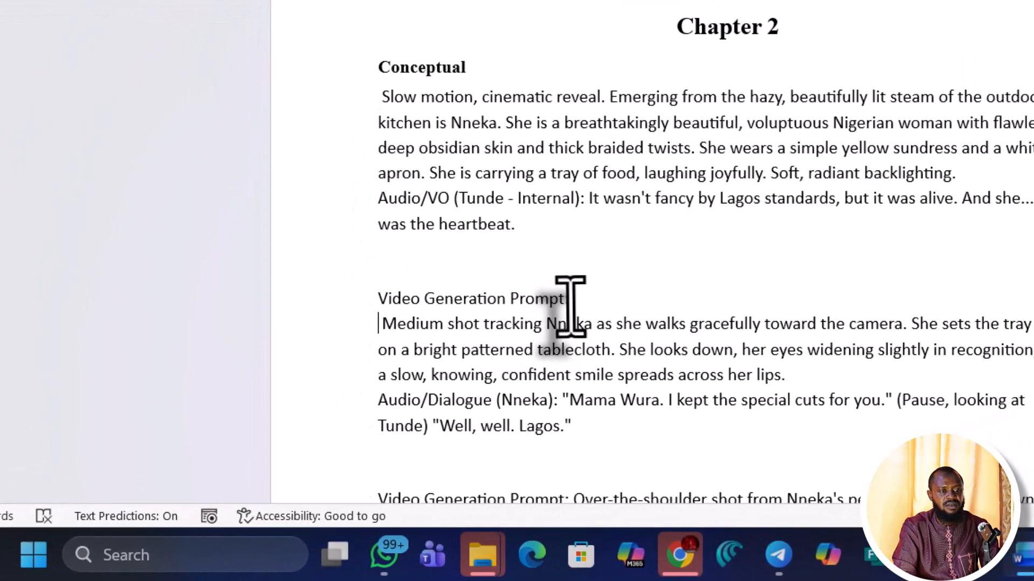
{"action": "left_click_drag", "start_coordinate": [570, 299], "coordinate": [381, 290]}
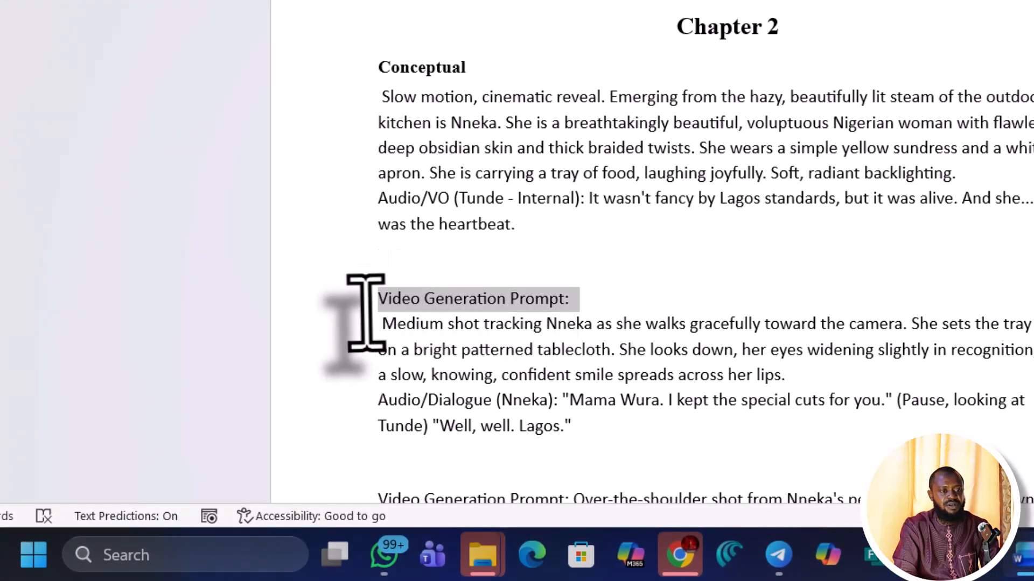
{"action": "type", "text": "Emperica"}
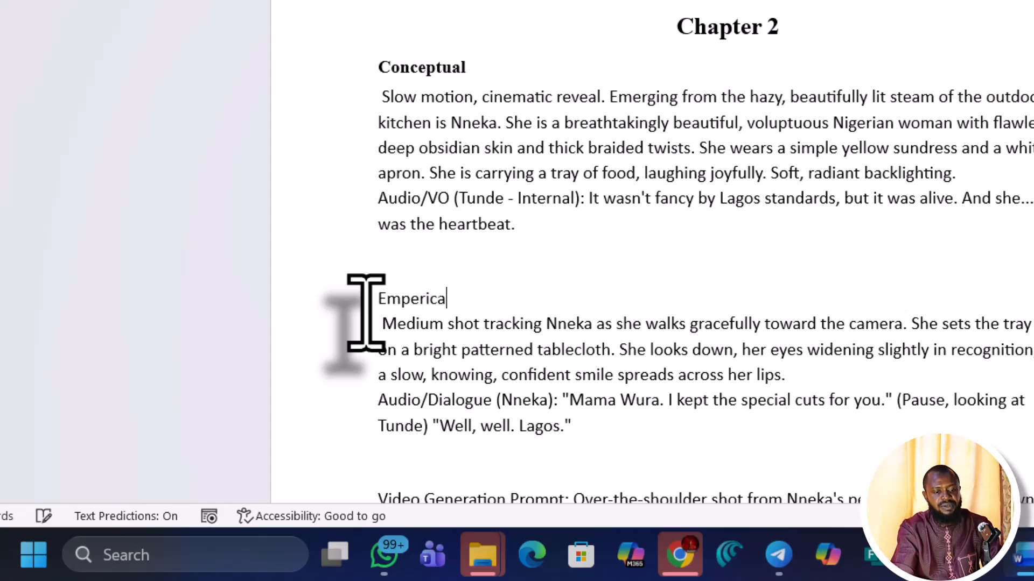
{"action": "type", "text": "l"}
{"action": "key", "text": "Return"}
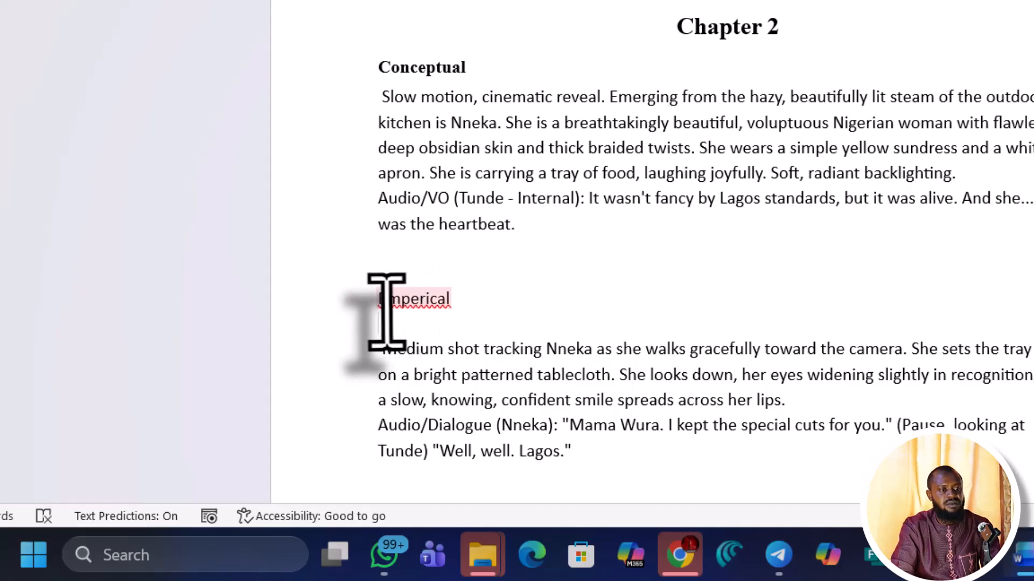
{"action": "left_click", "coordinate": [419, 299]}
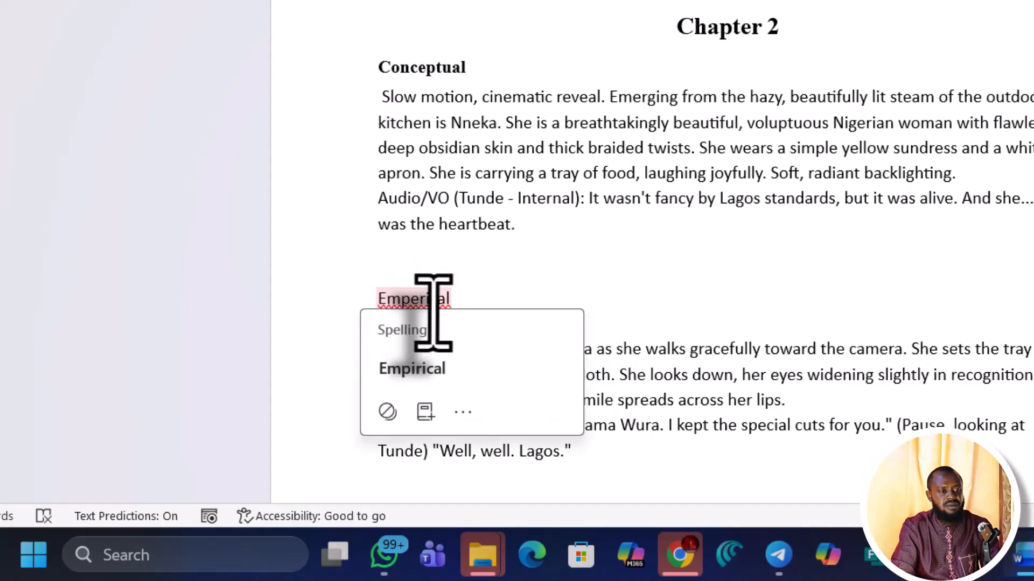
{"action": "left_click", "coordinate": [437, 368]}
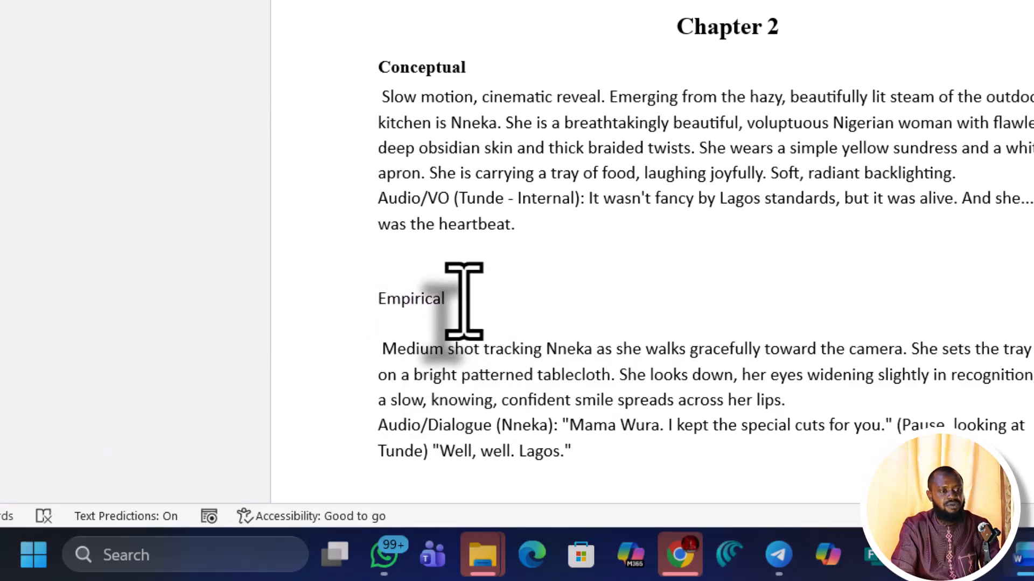
{"action": "left_click_drag", "start_coordinate": [464, 300], "coordinate": [386, 312]}
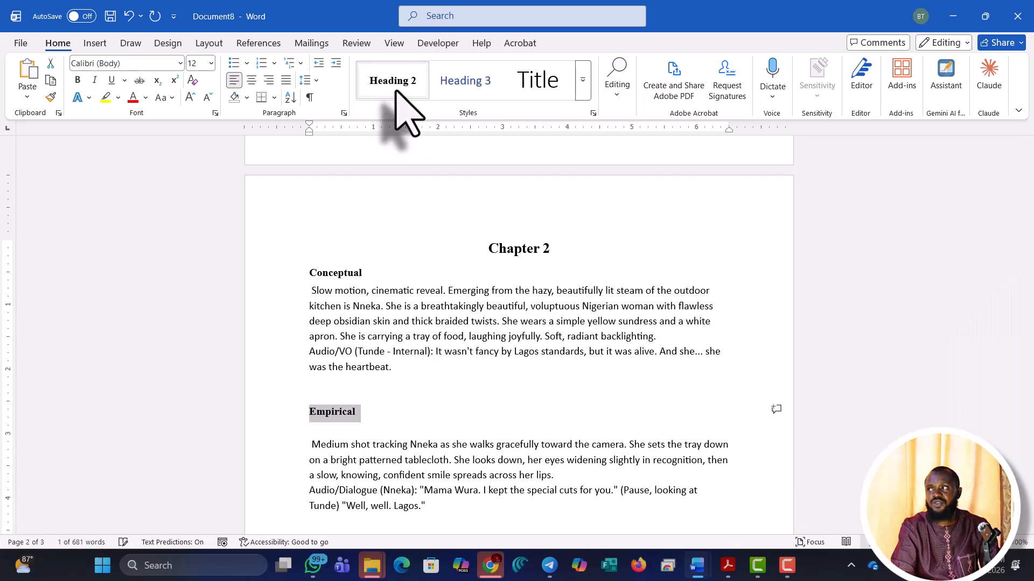
{"action": "left_click", "coordinate": [395, 91]}
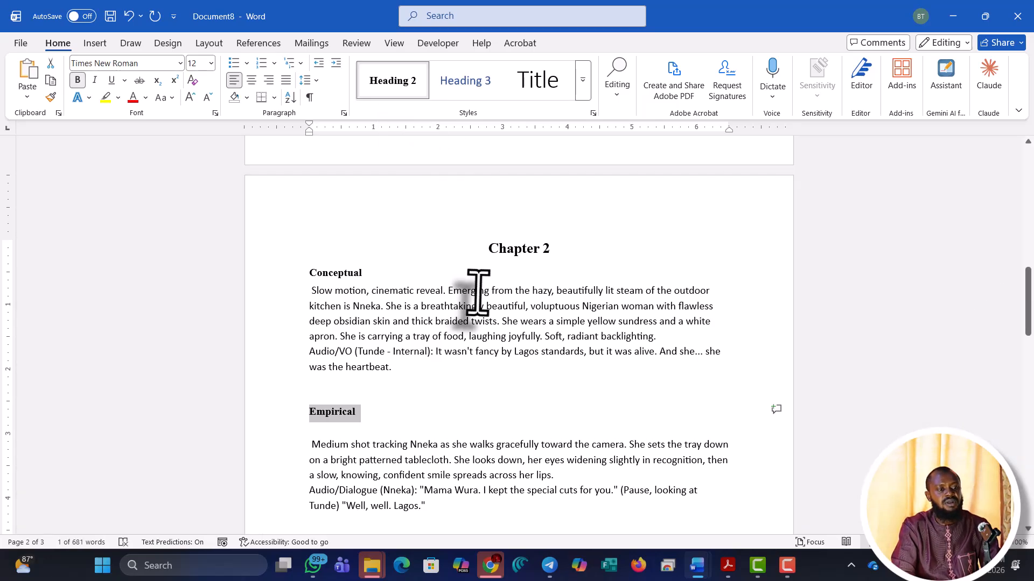
Move the 'Over-the-shoulder' prompt text onto its own line and select its 'Video Generation Prompt:' label
{"action": "scroll", "coordinate": [439, 397], "scroll_direction": "down", "scroll_amount": 5}
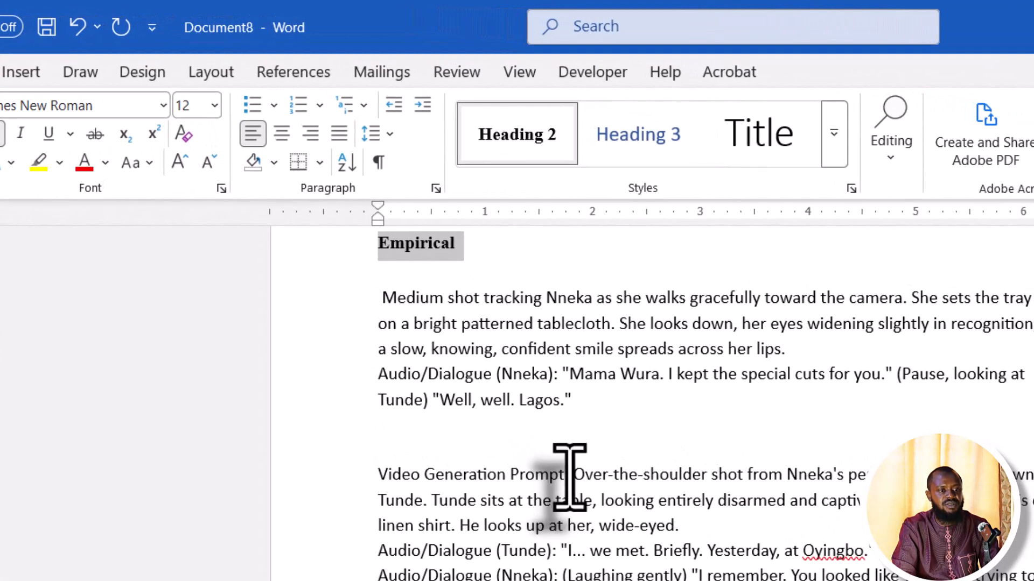
{"action": "left_click", "coordinate": [425, 286]}
{"action": "key", "text": "Return"}
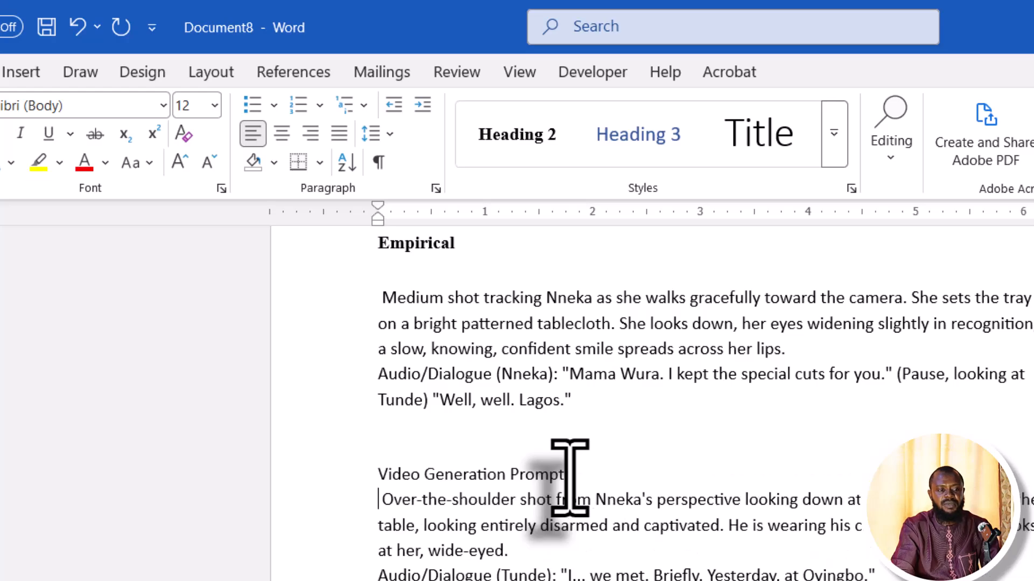
{"action": "left_click_drag", "start_coordinate": [593, 475], "coordinate": [390, 476]}
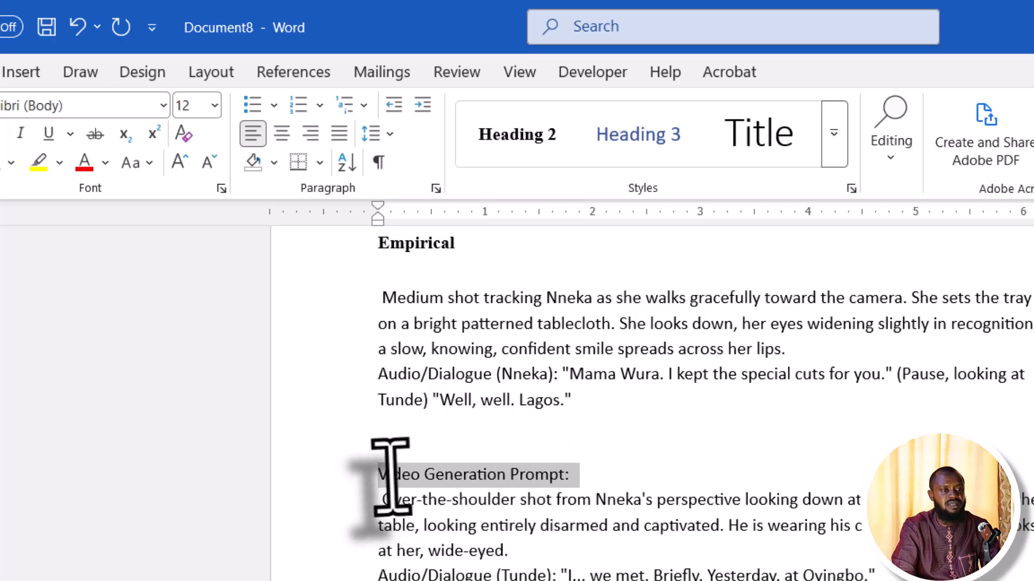
Overwrite the selected prompt label with 'Theoretical' and apply Heading 2 to it
{"action": "type", "text": "Theoretical"}
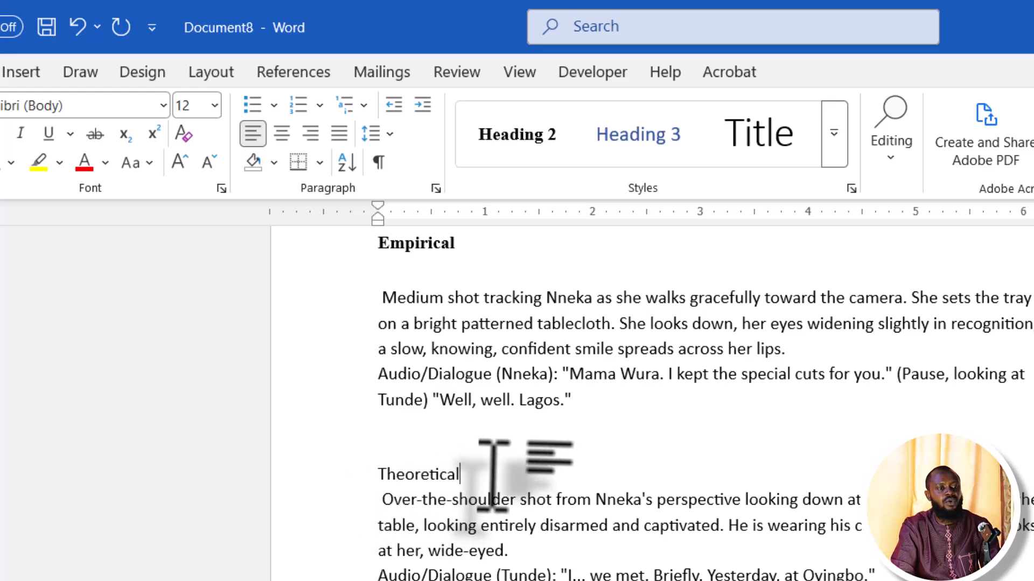
{"action": "left_click_drag", "start_coordinate": [491, 473], "coordinate": [377, 473]}
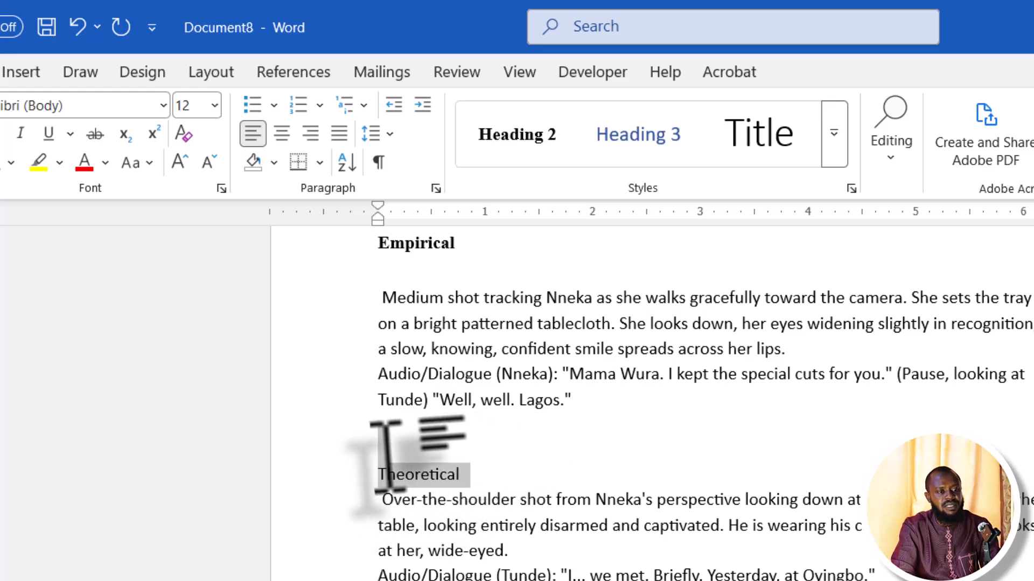
{"action": "left_click", "coordinate": [523, 151]}
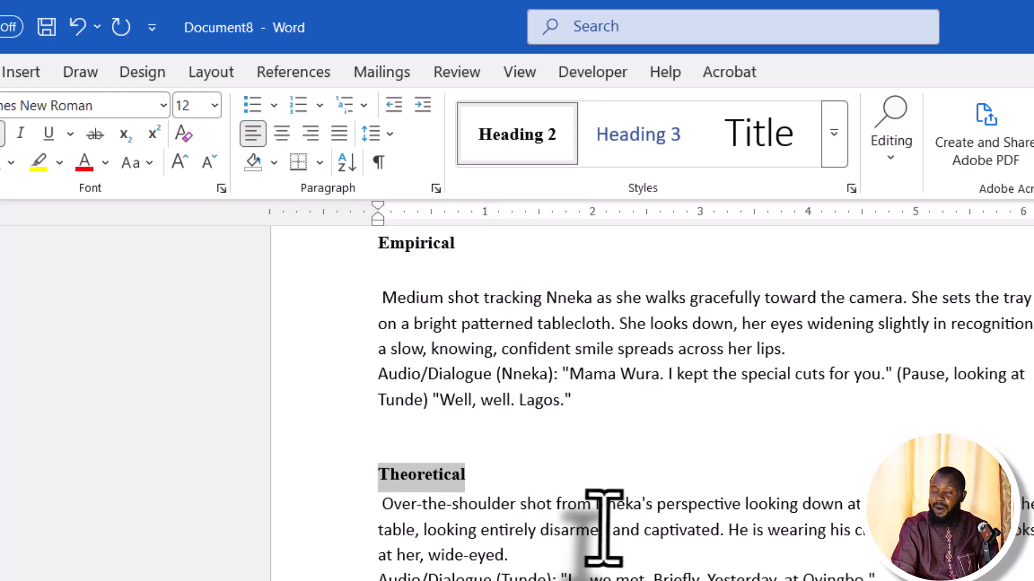
{"action": "scroll", "coordinate": [603, 527], "scroll_direction": "down", "scroll_amount": 10}
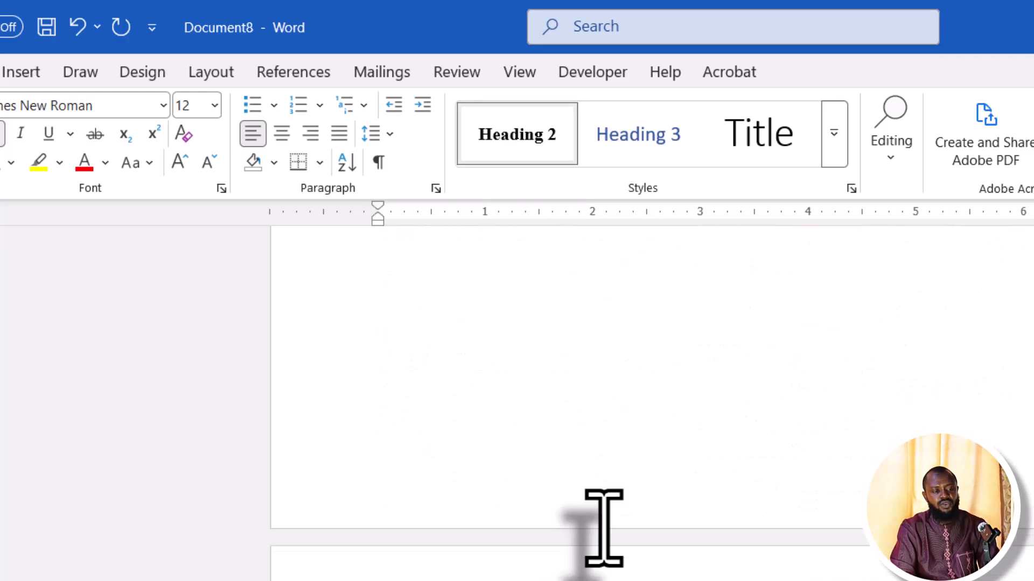
Apply Heading 1 to the 'Chapter 3' title
{"action": "left_click_drag", "start_coordinate": [457, 493], "coordinate": [362, 484]}
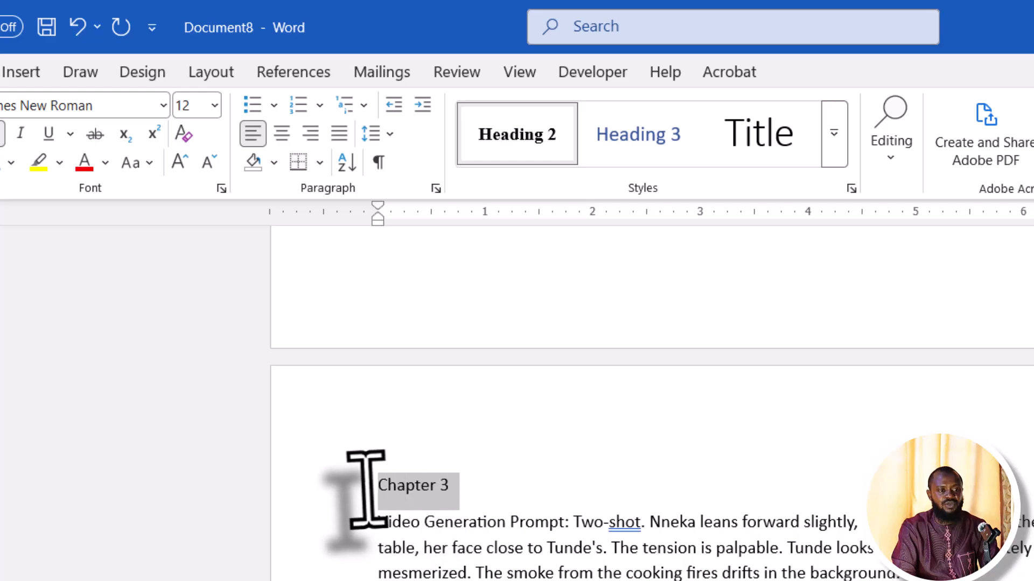
{"action": "left_click", "coordinate": [838, 135]}
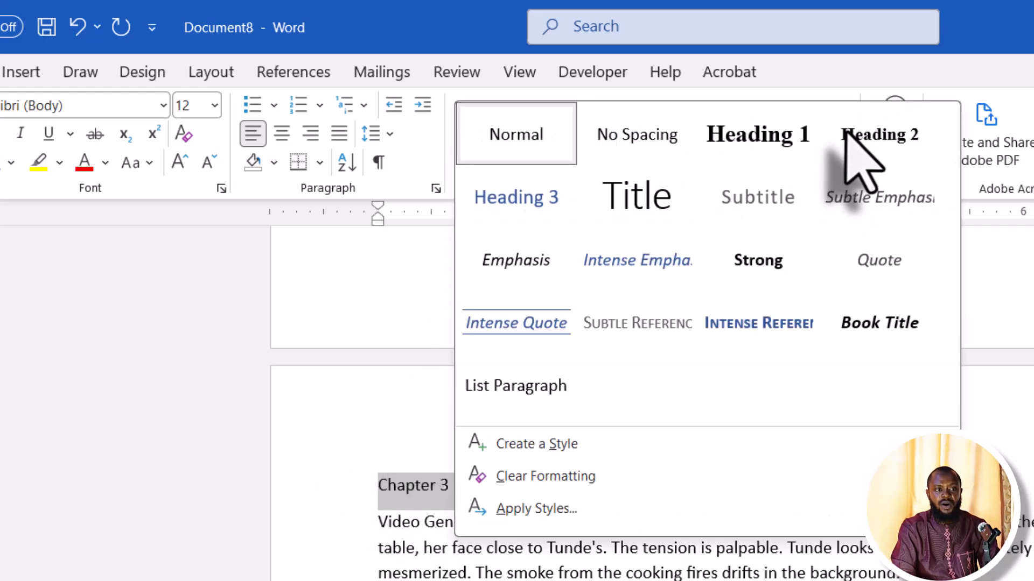
{"action": "left_click", "coordinate": [764, 146]}
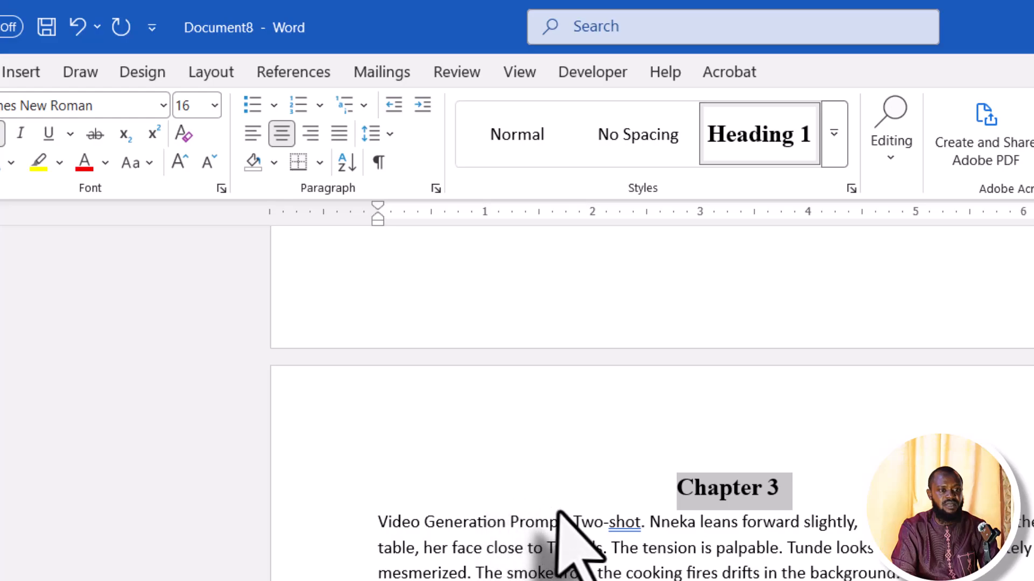
Move the 'Two-shot' text to its own paragraph and style the 'Video Generation Prompt:' label Heading 2
{"action": "left_click", "coordinate": [573, 526]}
{"action": "key", "text": "Return"}
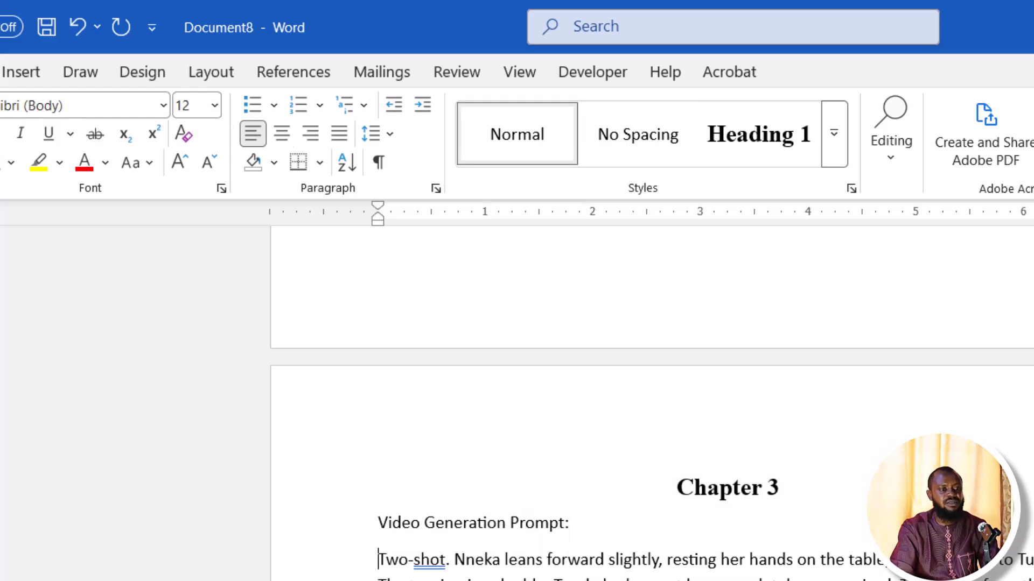
{"action": "left_click_drag", "start_coordinate": [575, 517], "coordinate": [381, 514]}
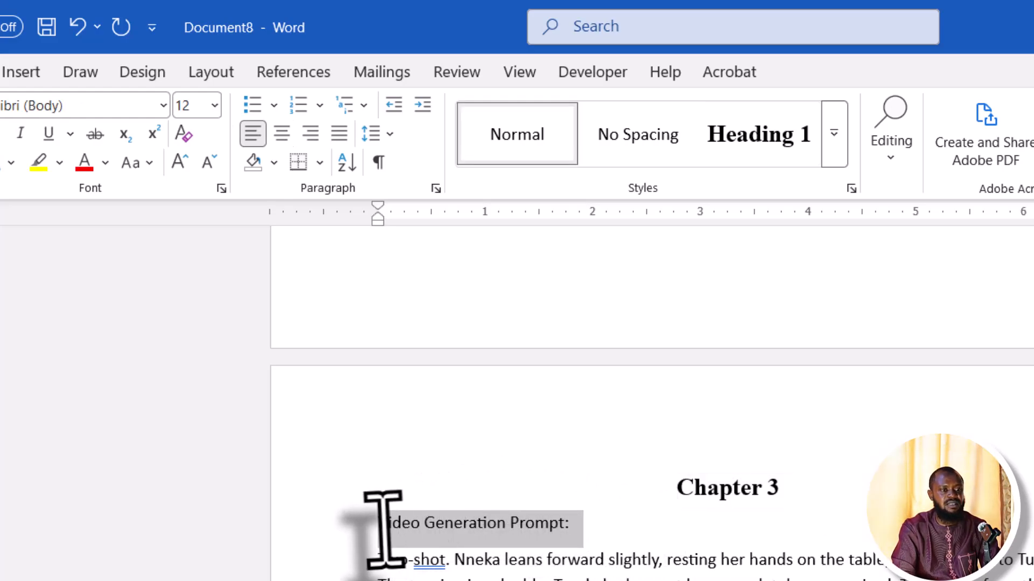
{"action": "left_click", "coordinate": [832, 154]}
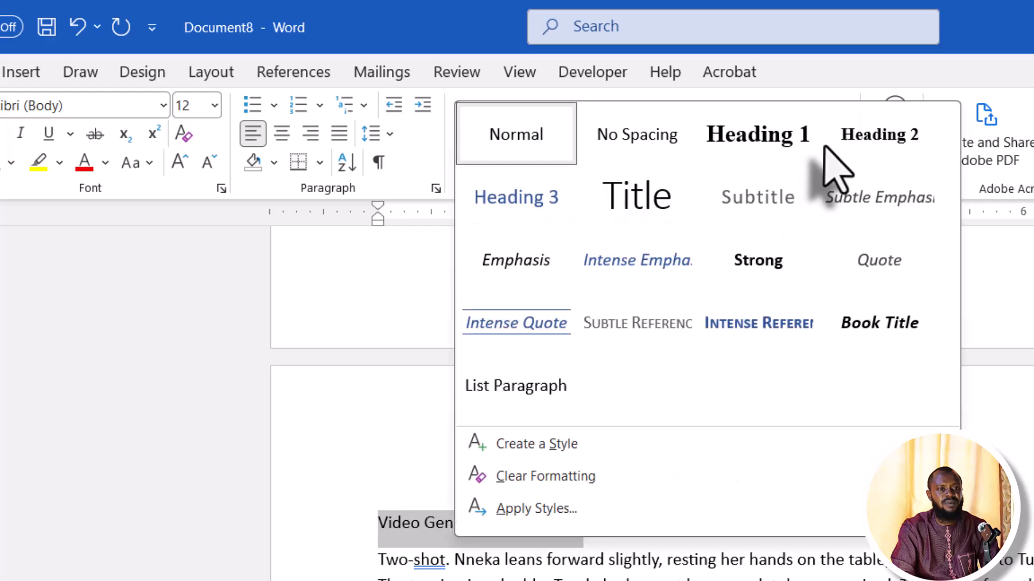
{"action": "left_click", "coordinate": [861, 144]}
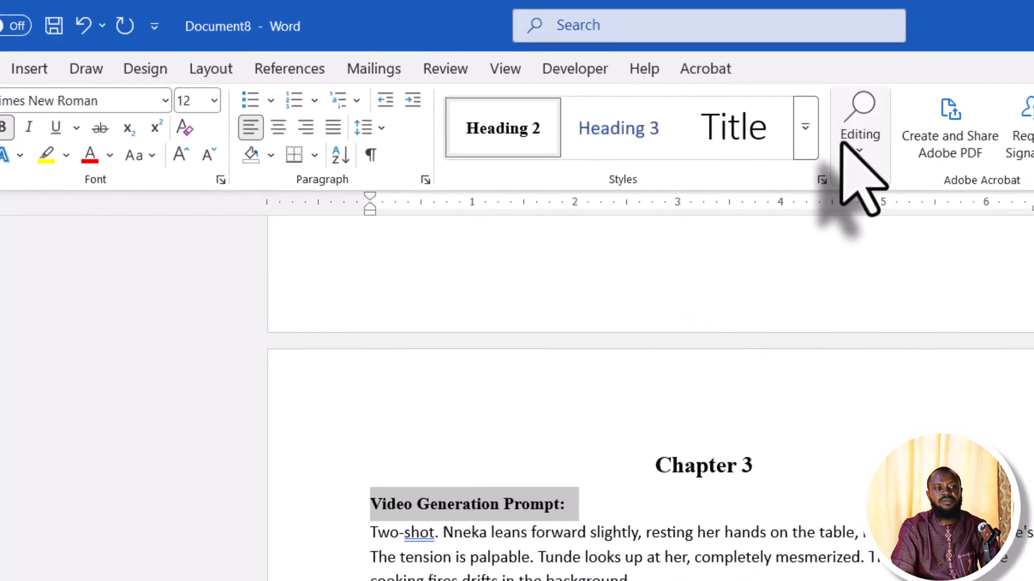
{"action": "scroll", "coordinate": [440, 357], "scroll_direction": "down", "scroll_amount": 1}
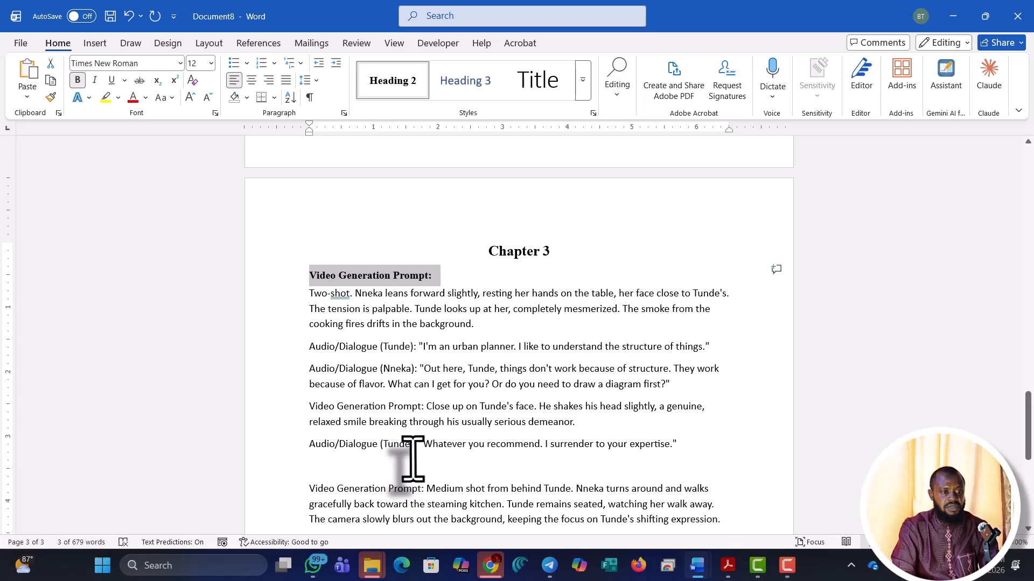
Split 'Close up' onto its own line, replace the label with 'Research Design', fix spelling, apply Heading 2
{"action": "left_click", "coordinate": [425, 414]}
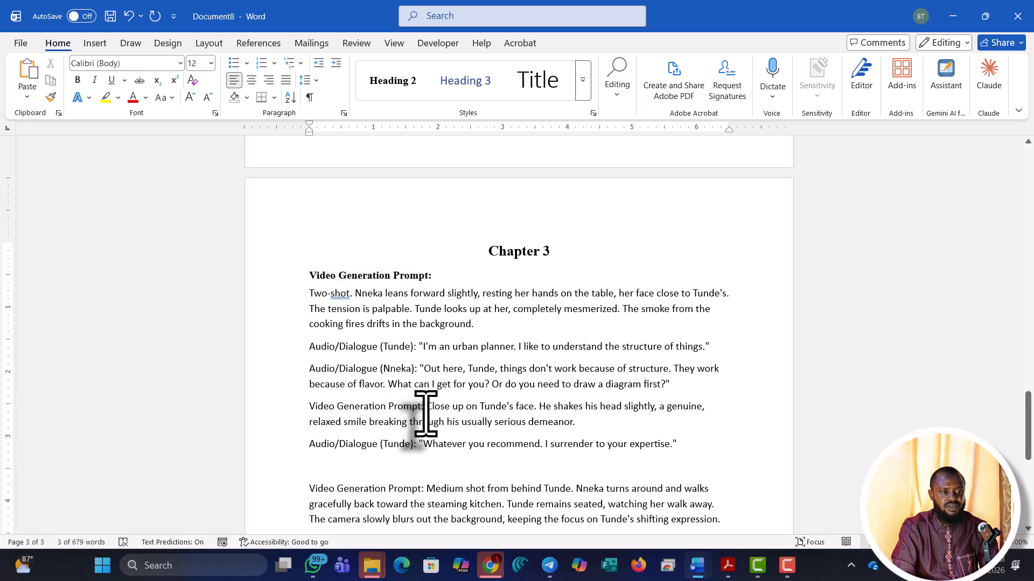
{"action": "key", "text": "Return"}
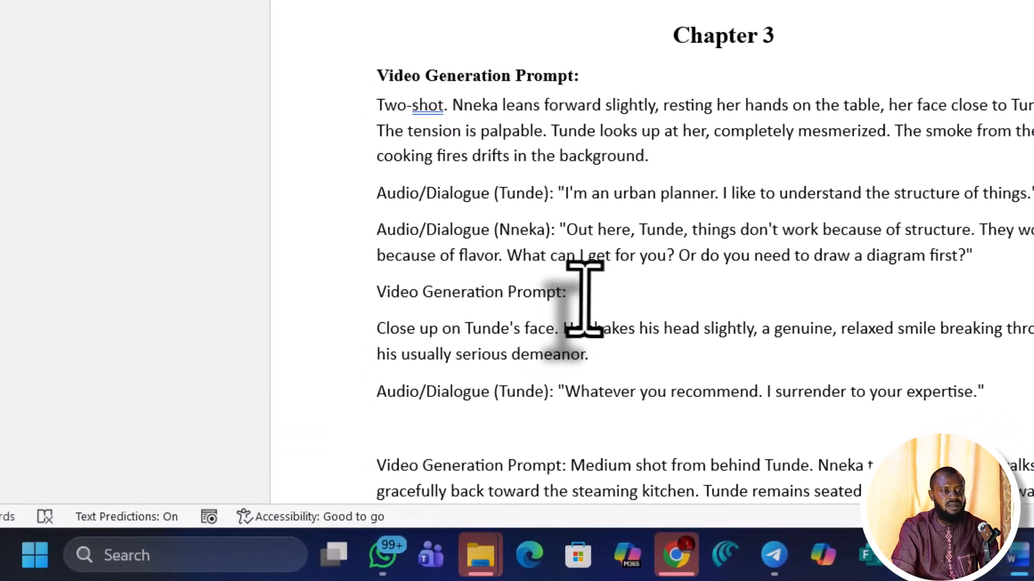
{"action": "left_click_drag", "start_coordinate": [432, 407], "coordinate": [332, 401]}
{"action": "left_click_drag", "start_coordinate": [414, 281], "coordinate": [376, 288]}
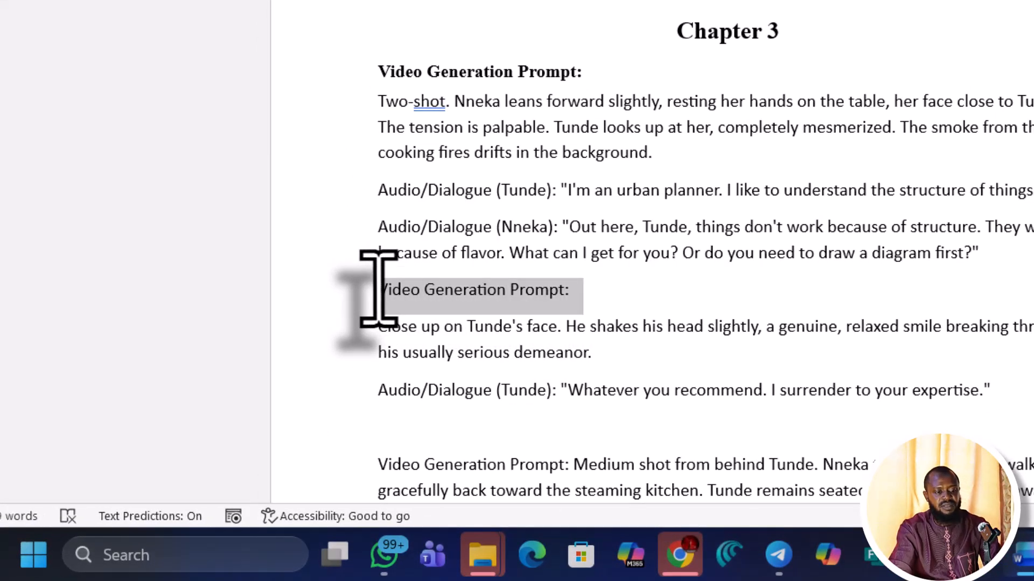
{"action": "type", "text": "Reac"}
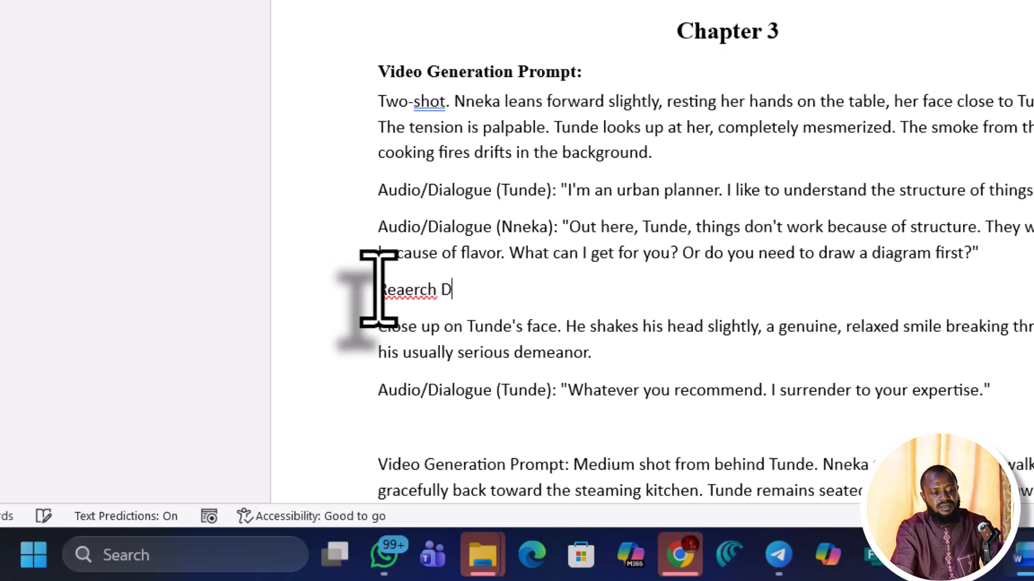
{"action": "right_click", "coordinate": [424, 290]}
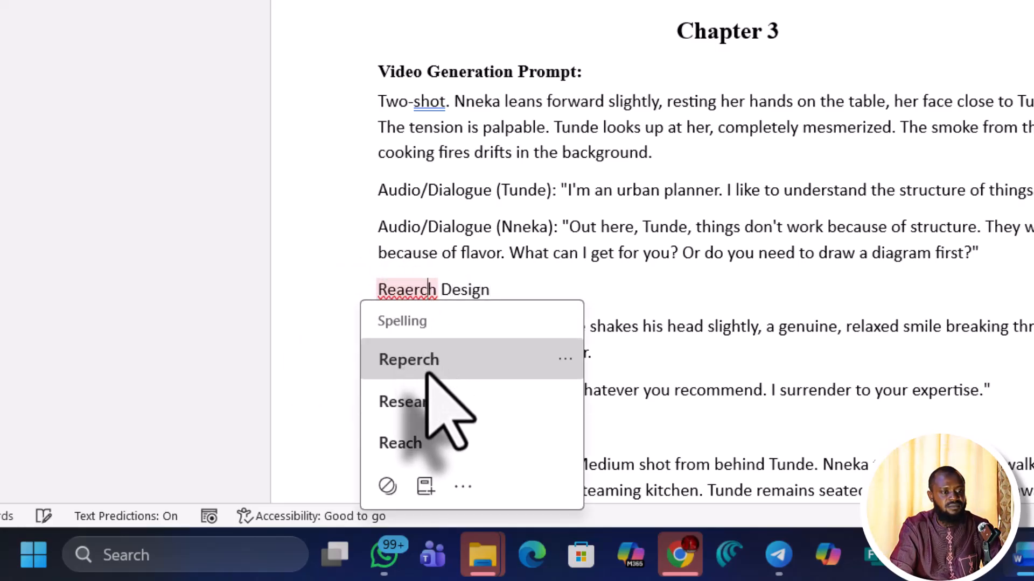
{"action": "left_click", "coordinate": [418, 418]}
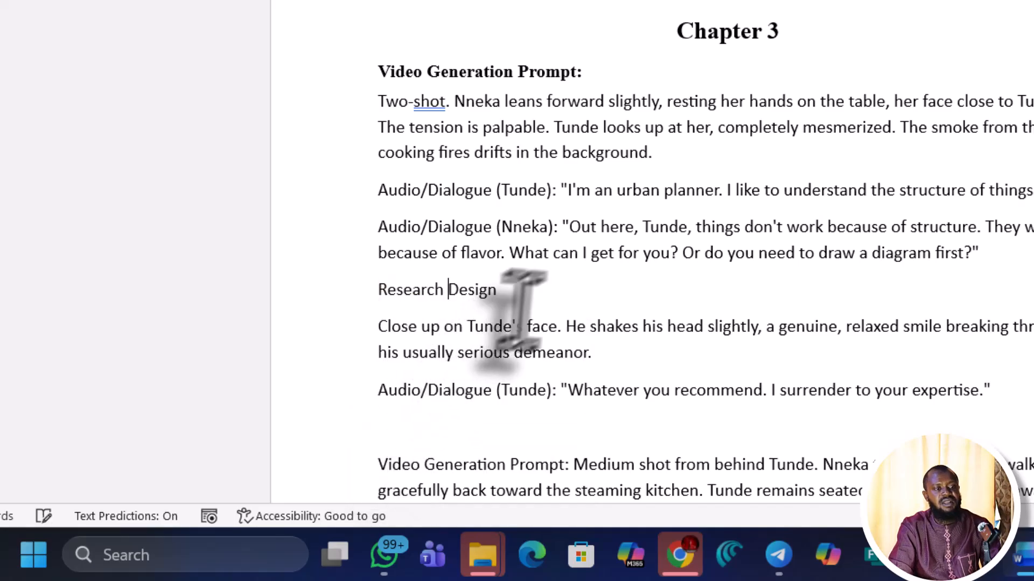
{"action": "left_click_drag", "start_coordinate": [534, 292], "coordinate": [345, 299]}
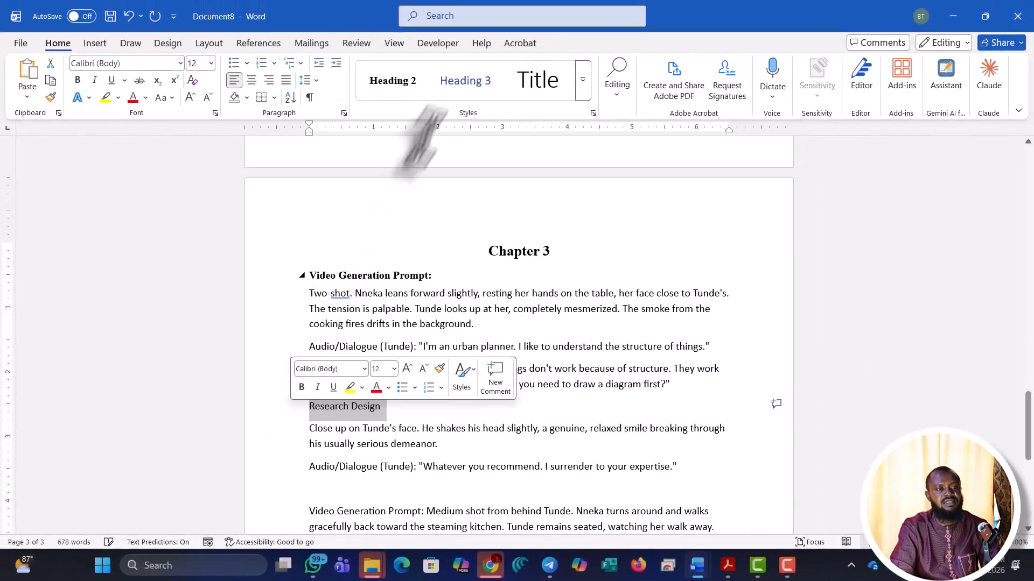
{"action": "left_click", "coordinate": [398, 94]}
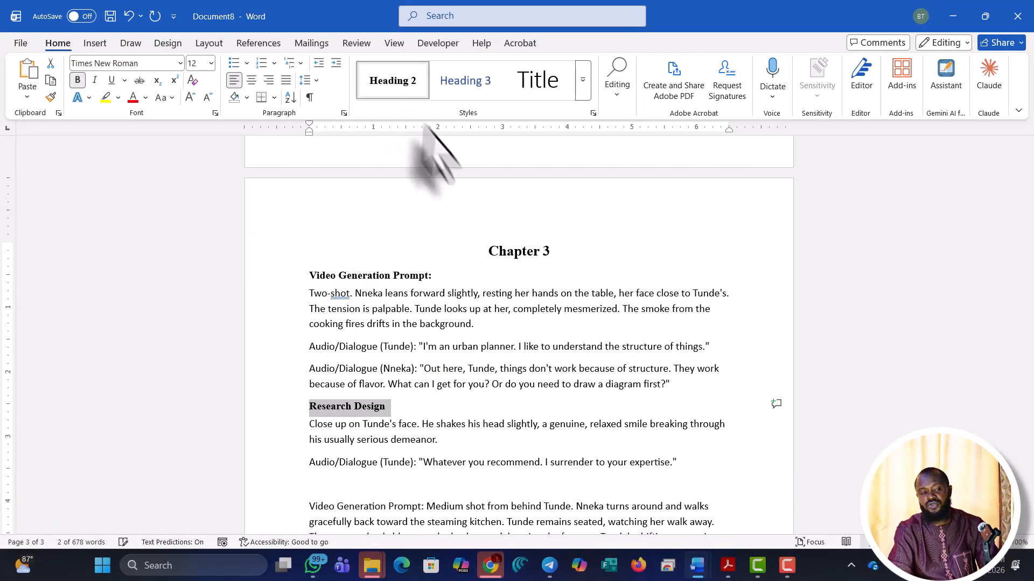
{"action": "scroll", "coordinate": [540, 391], "scroll_direction": "down", "scroll_amount": 1}
{"action": "scroll", "coordinate": [540, 391], "scroll_direction": "down", "scroll_amount": 3}
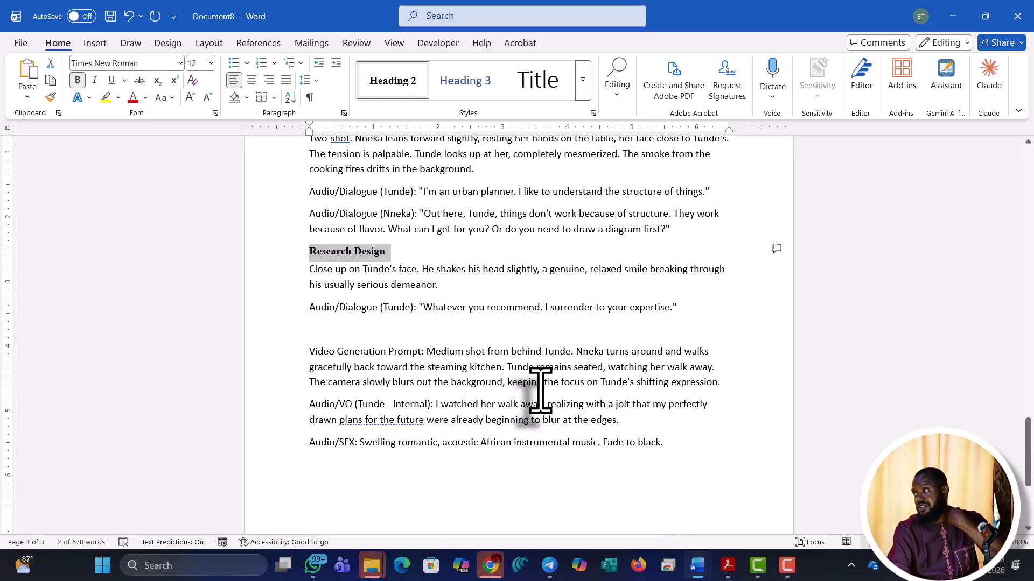
Insert a page break before 'Chapter 1' so an empty page opens the document
{"action": "scroll", "coordinate": [541, 390], "scroll_direction": "down", "scroll_amount": 2}
{"action": "scroll", "coordinate": [541, 391], "scroll_direction": "up", "scroll_amount": 10}
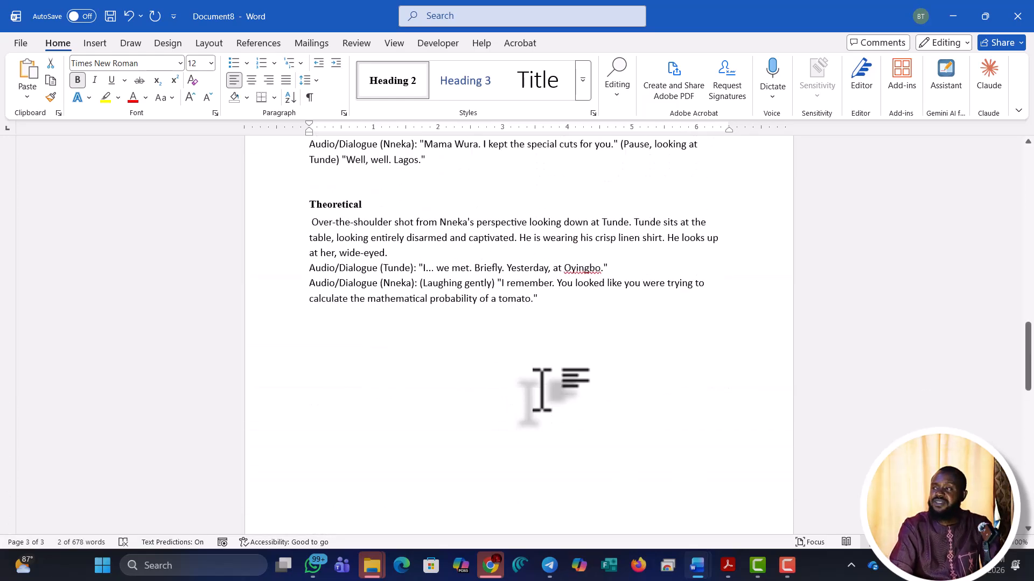
{"action": "scroll", "coordinate": [541, 390], "scroll_direction": "up", "scroll_amount": 20}
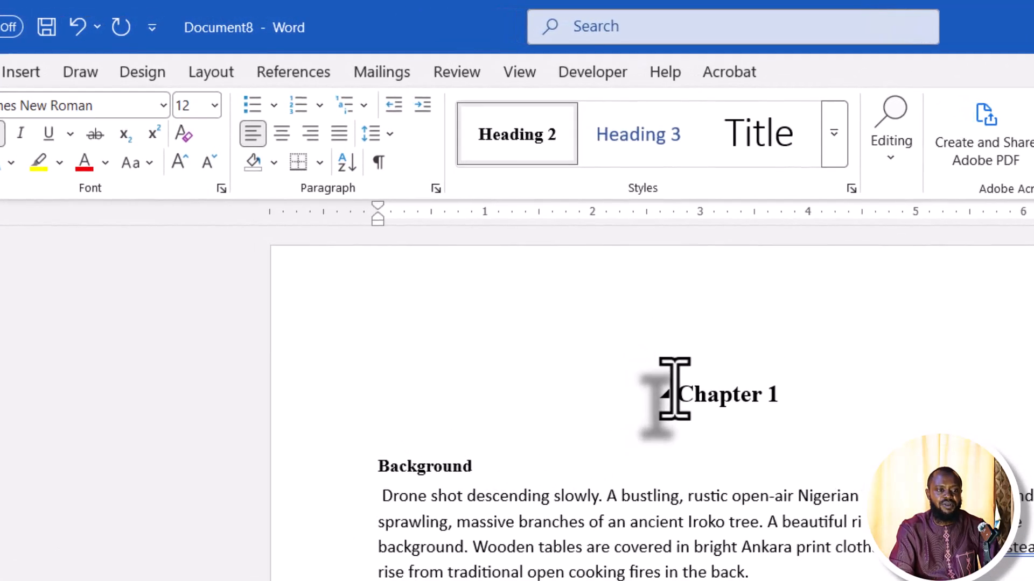
{"action": "left_click", "coordinate": [673, 388]}
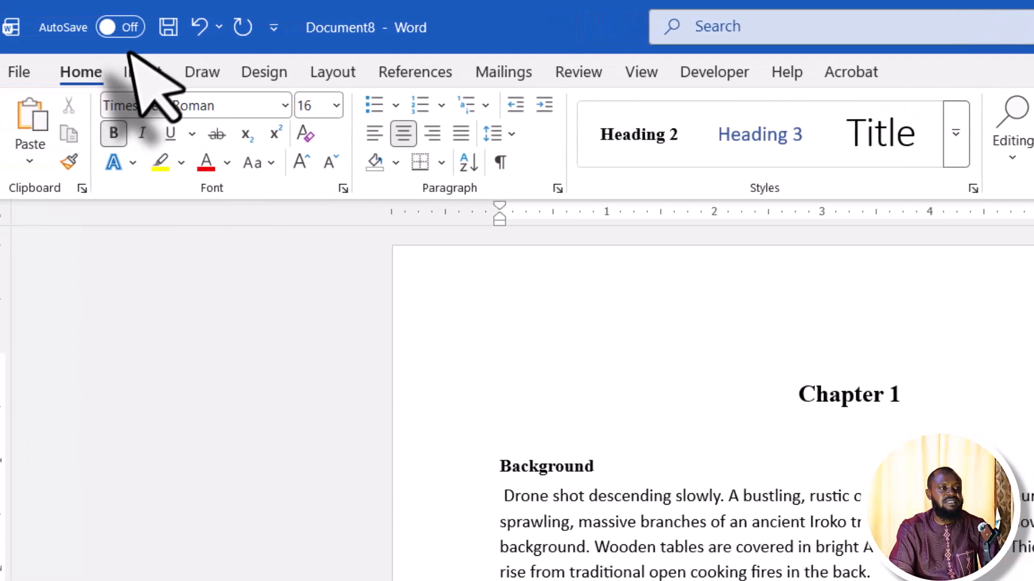
{"action": "left_click", "coordinate": [151, 72]}
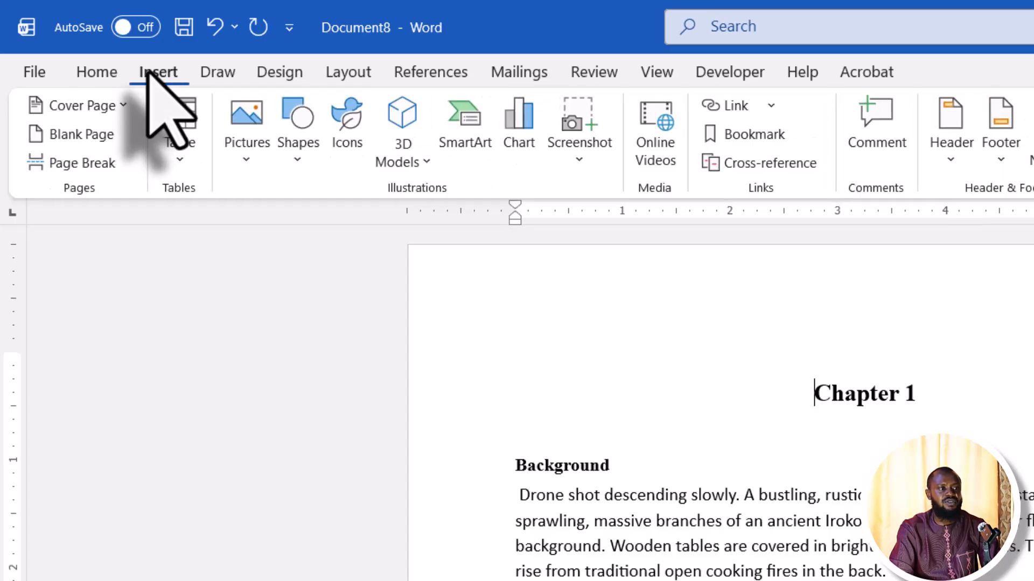
{"action": "left_click", "coordinate": [75, 162]}
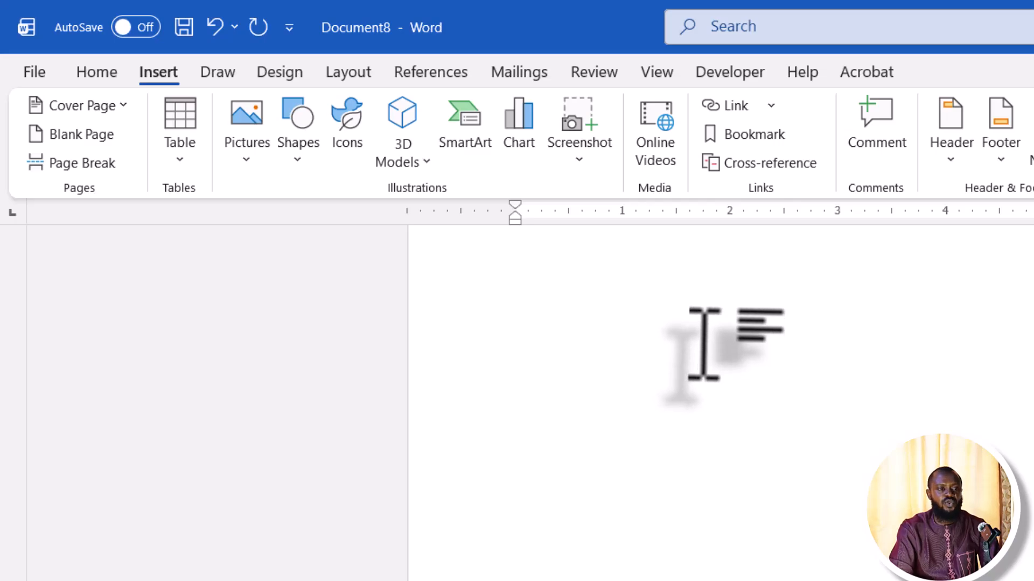
{"action": "scroll", "coordinate": [702, 345], "scroll_direction": "up", "scroll_amount": 1}
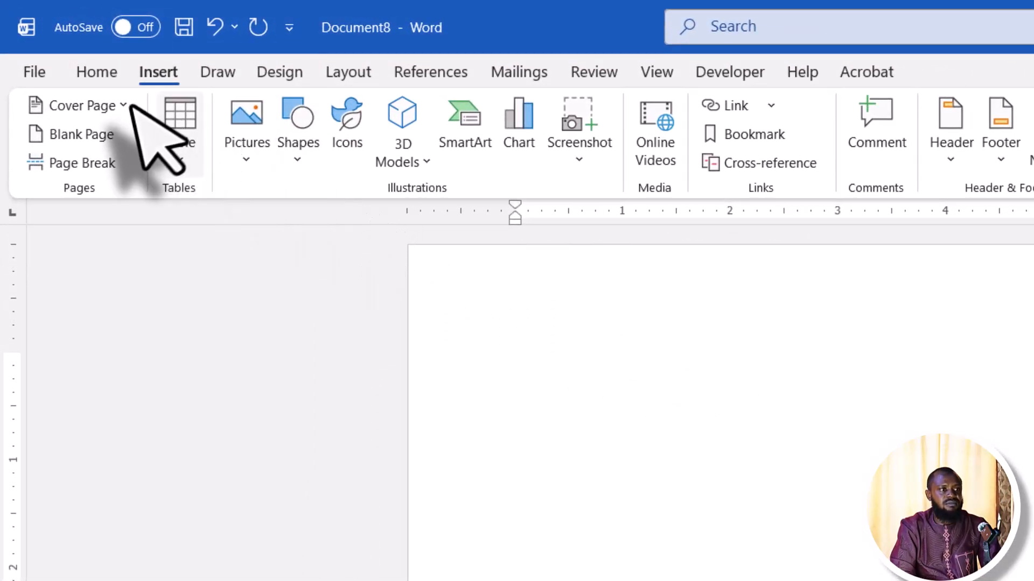
Remove the stray page break before Chapter 1 and restore the accidentally collapsed Chapter 1 text
{"action": "left_click", "coordinate": [93, 71]}
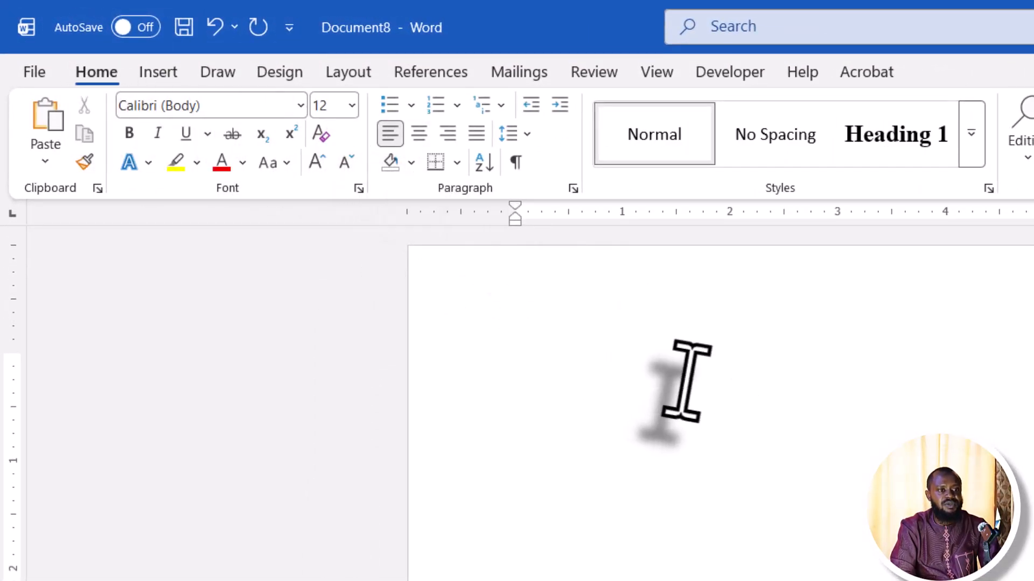
{"action": "left_click_drag", "start_coordinate": [566, 381], "coordinate": [641, 377]}
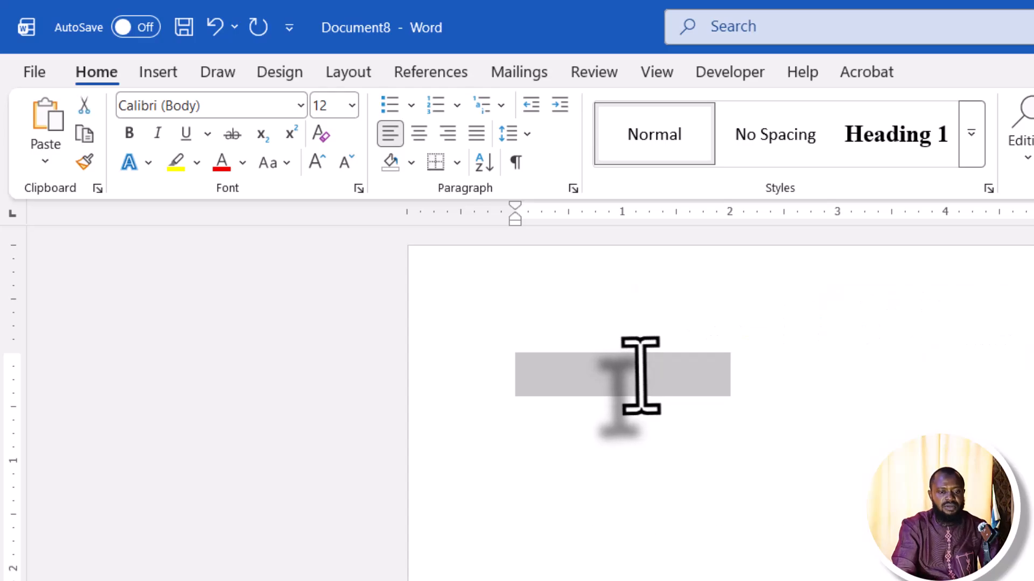
{"action": "key", "text": "ctrl+v"}
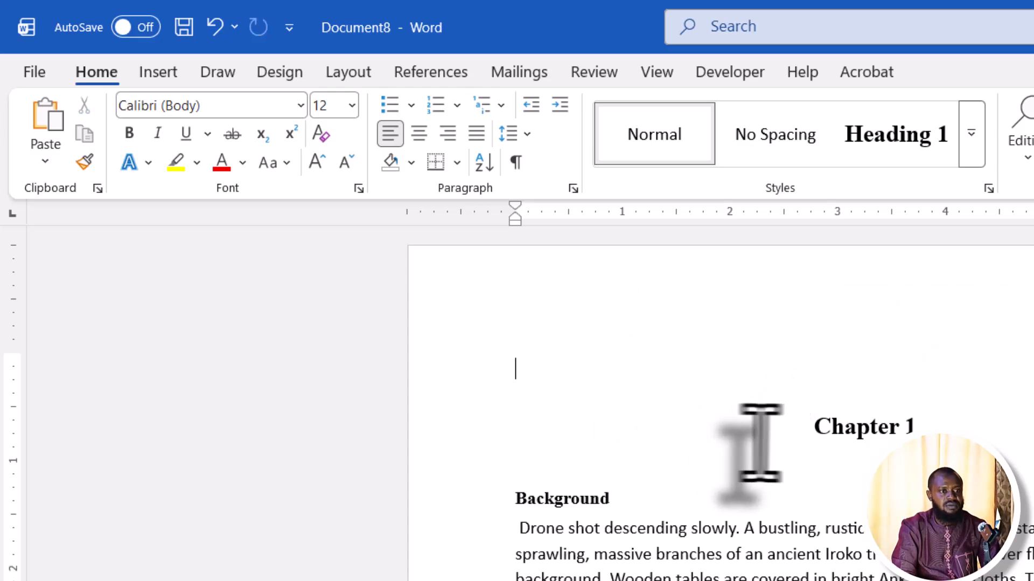
{"action": "left_click", "coordinate": [802, 426]}
{"action": "key", "text": "ctrl+z"}
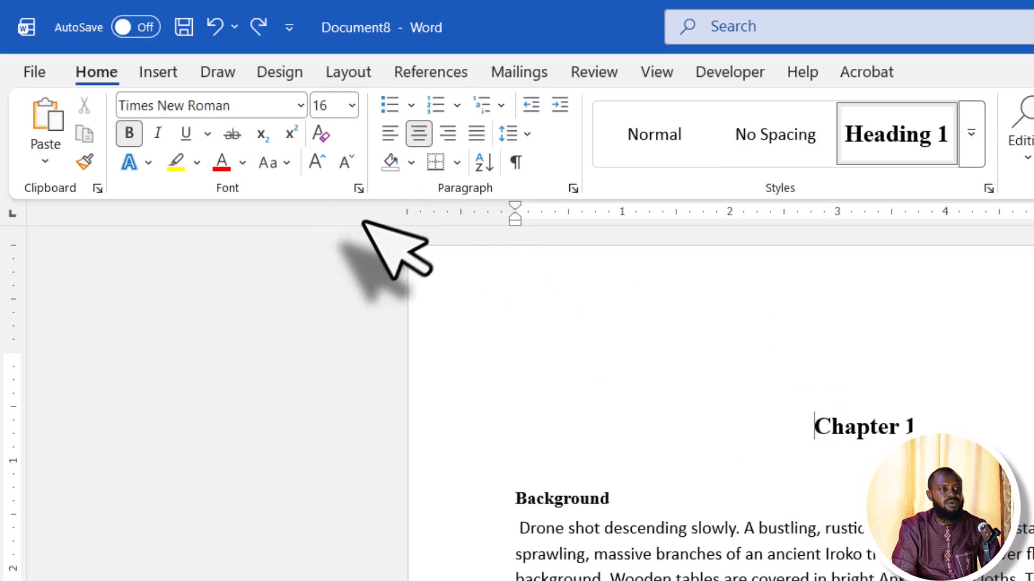
Insert a page break before Chapter 1 again and place the cursor on the blank first page
{"action": "left_click", "coordinate": [161, 74]}
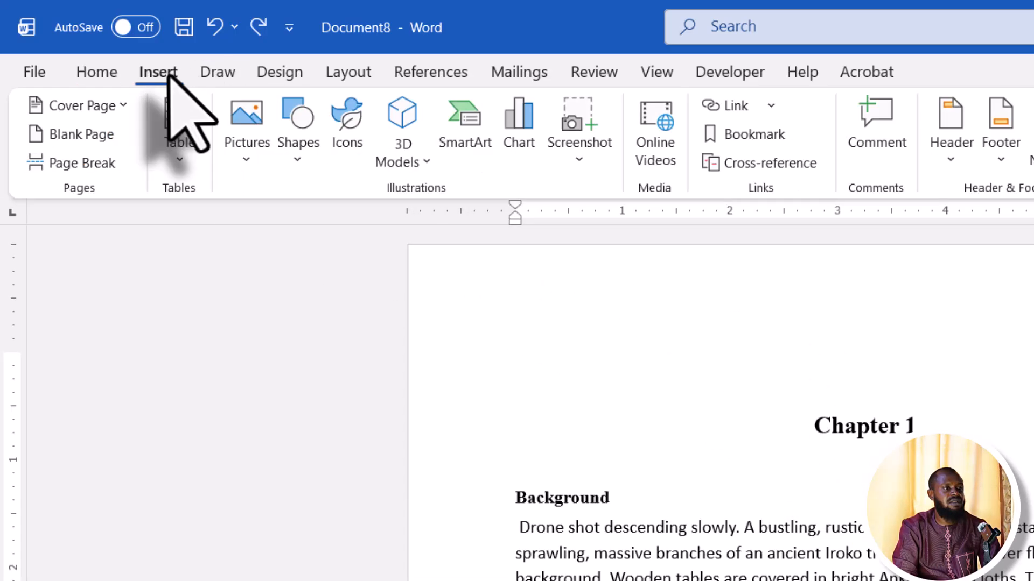
{"action": "left_click", "coordinate": [82, 163]}
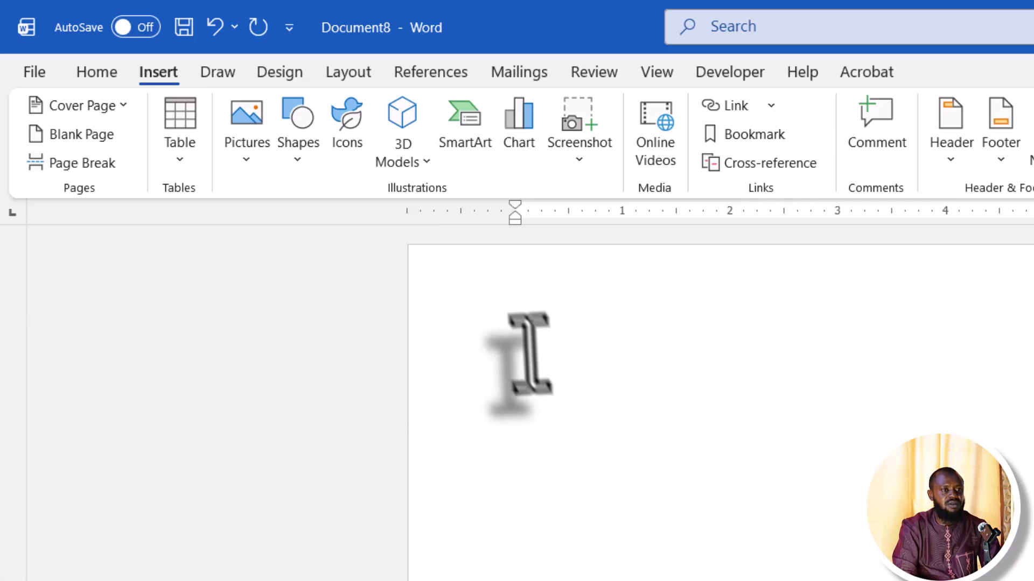
{"action": "left_click", "coordinate": [513, 330]}
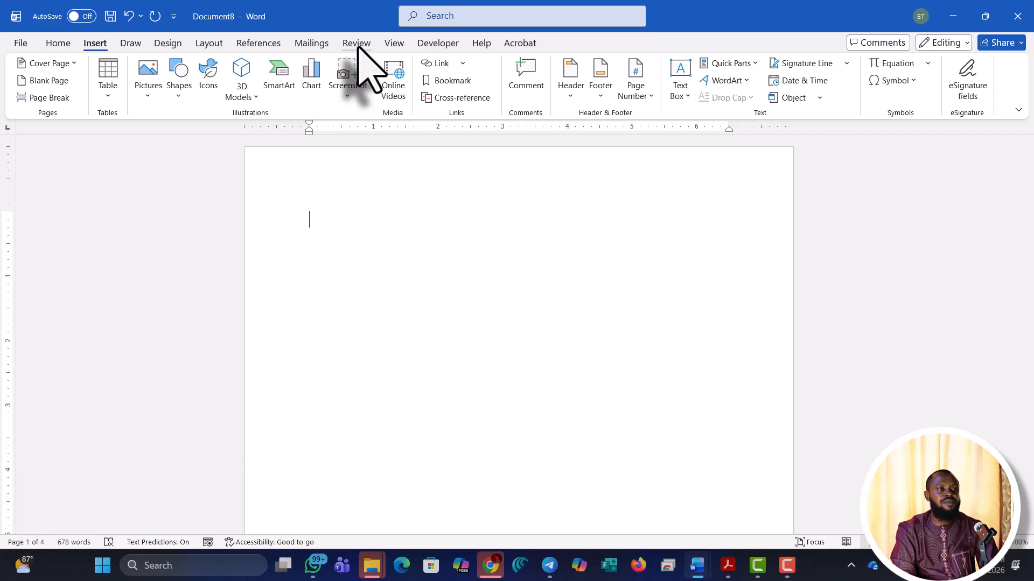
Insert Automatic Table 1 on page one, listing Chapters 1–3 and subheadings with pages 2–4
{"action": "left_click", "coordinate": [255, 44]}
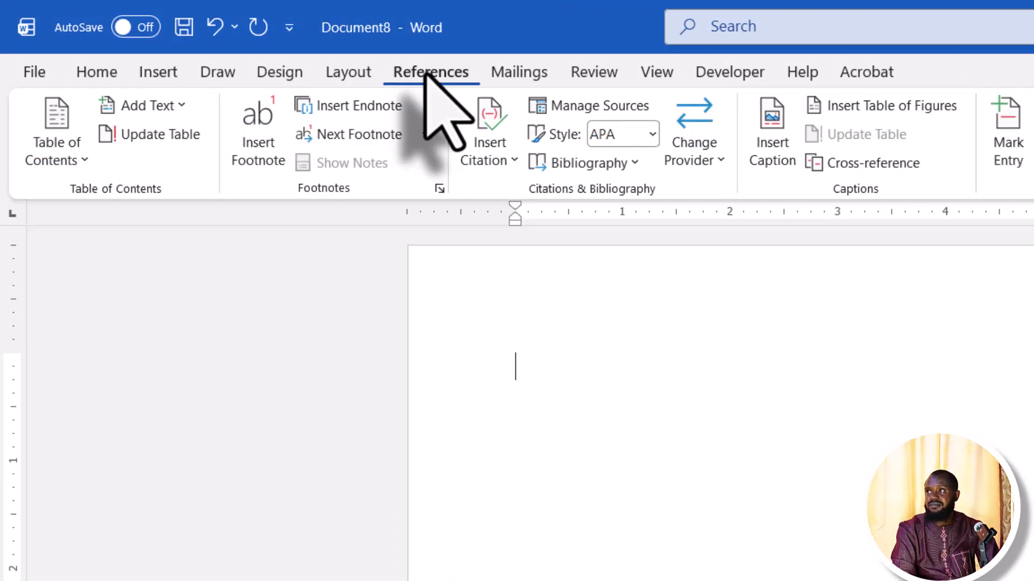
{"action": "left_click", "coordinate": [63, 161]}
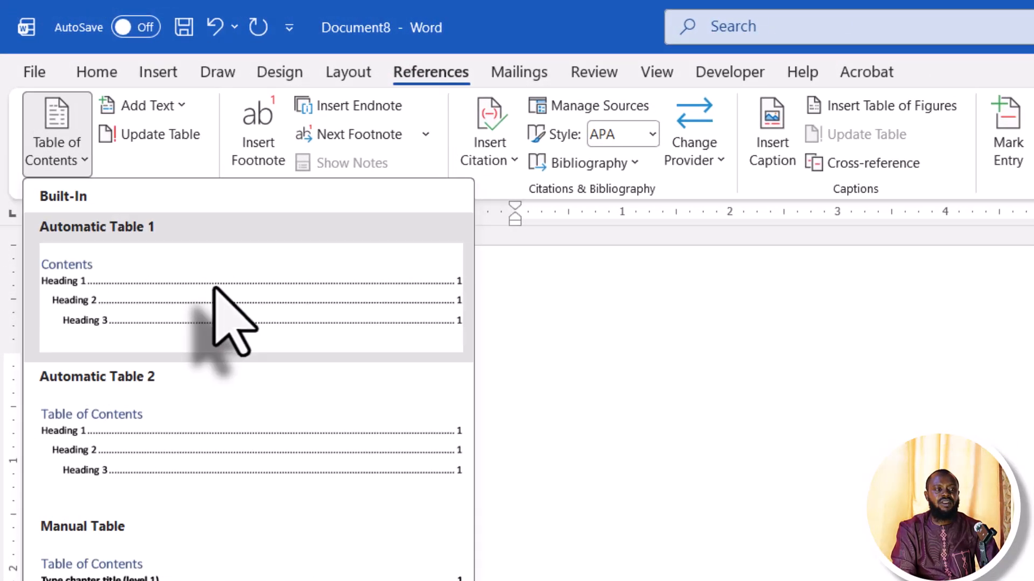
{"action": "left_click", "coordinate": [132, 176]}
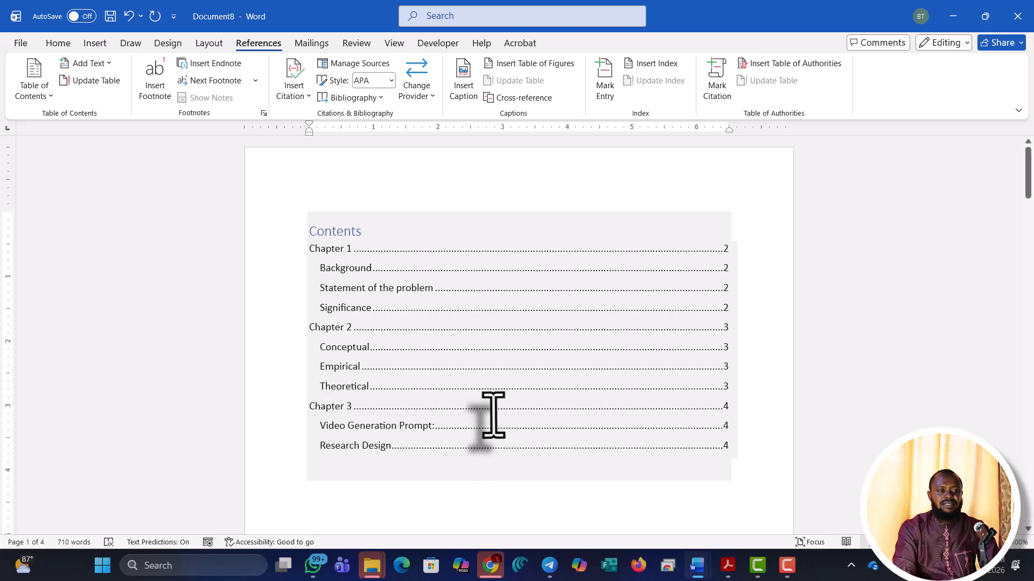
{"action": "scroll", "coordinate": [493, 419], "scroll_direction": "down", "scroll_amount": 2}
{"action": "scroll", "coordinate": [494, 417], "scroll_direction": "up", "scroll_amount": 2}
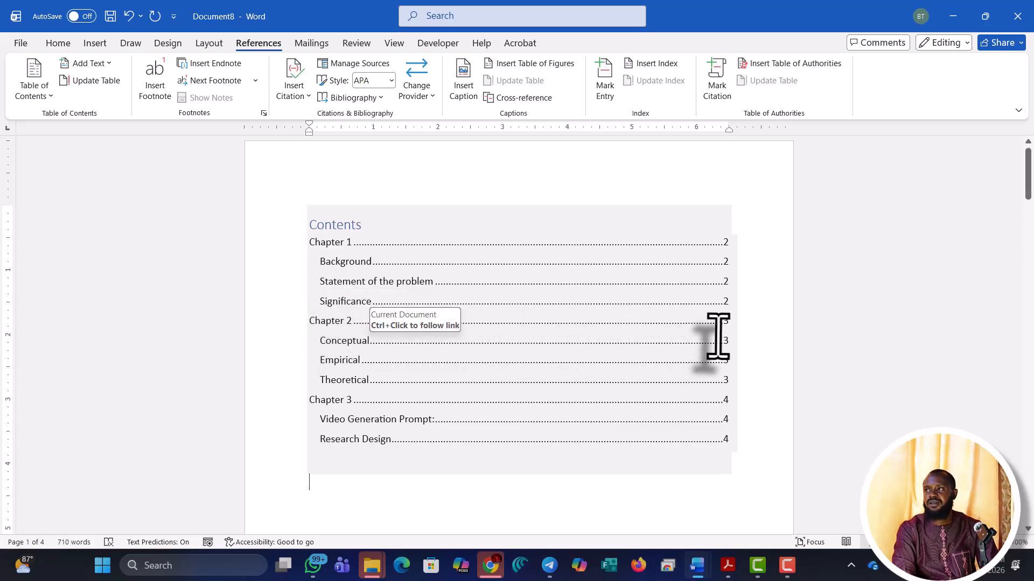
{"action": "scroll", "coordinate": [327, 460], "scroll_direction": "down", "scroll_amount": 10}
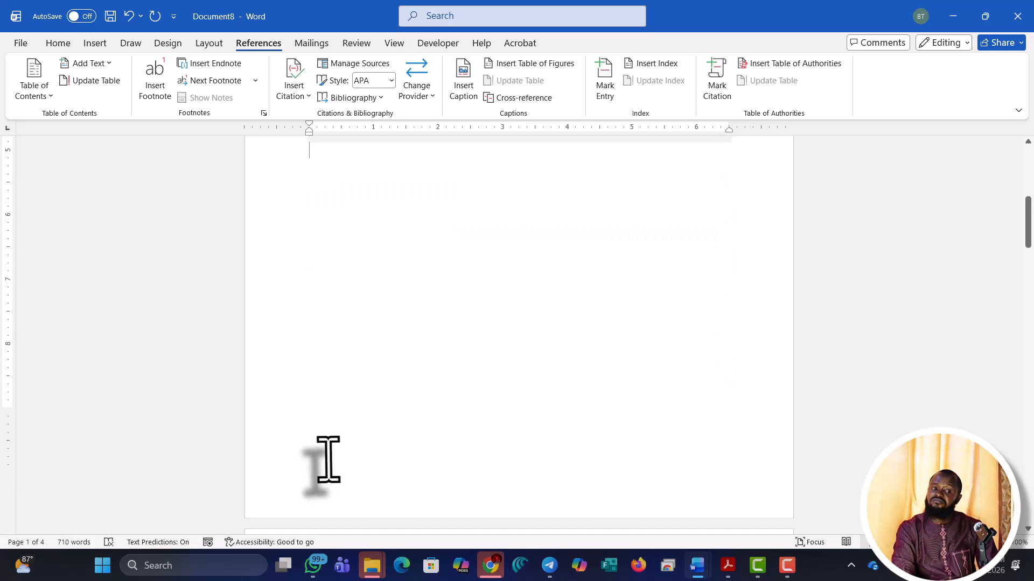
{"action": "scroll", "coordinate": [327, 460], "scroll_direction": "down", "scroll_amount": 8}
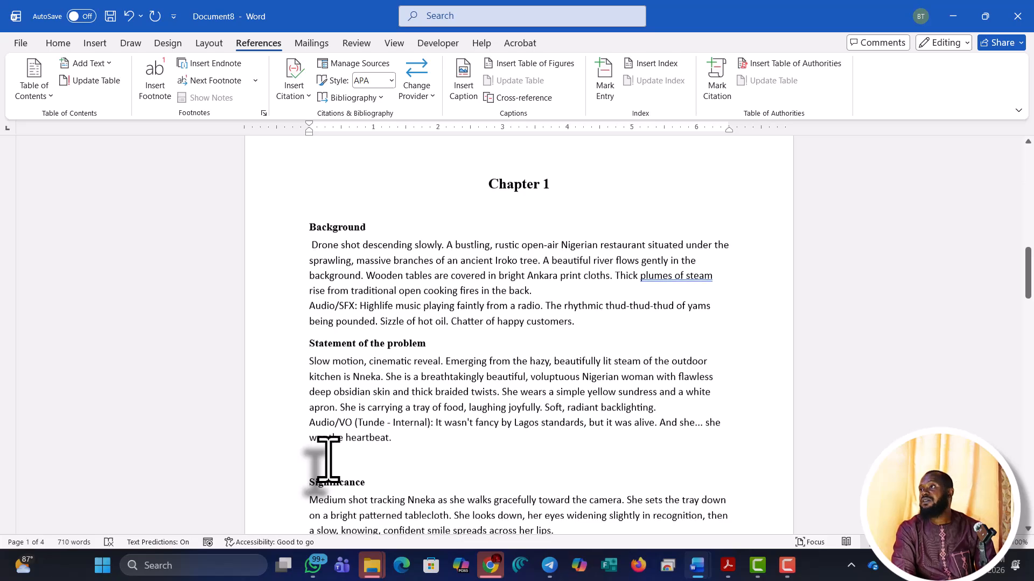
{"action": "scroll", "coordinate": [327, 460], "scroll_direction": "down", "scroll_amount": 8}
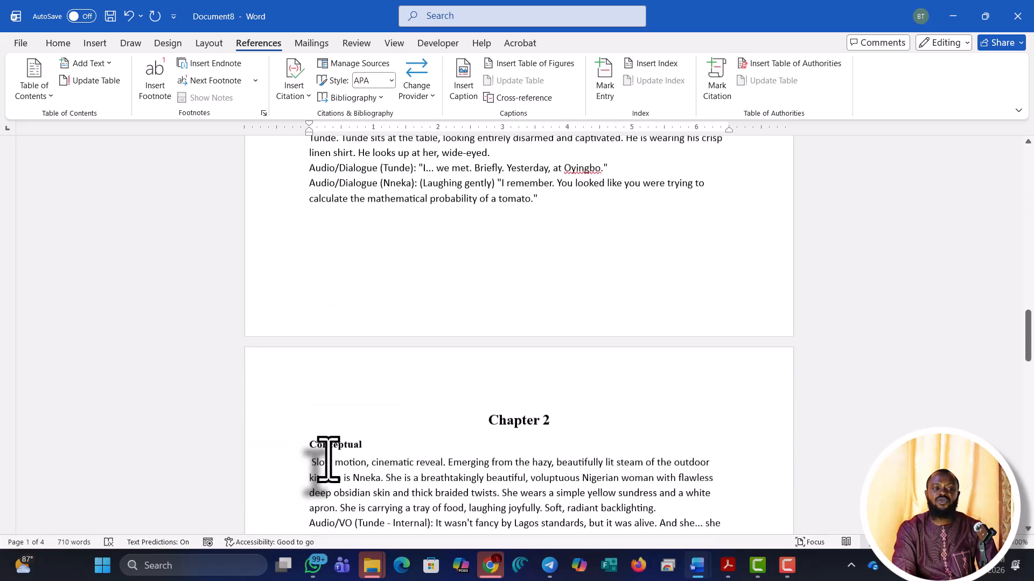
{"action": "scroll", "coordinate": [328, 459], "scroll_direction": "up", "scroll_amount": 1}
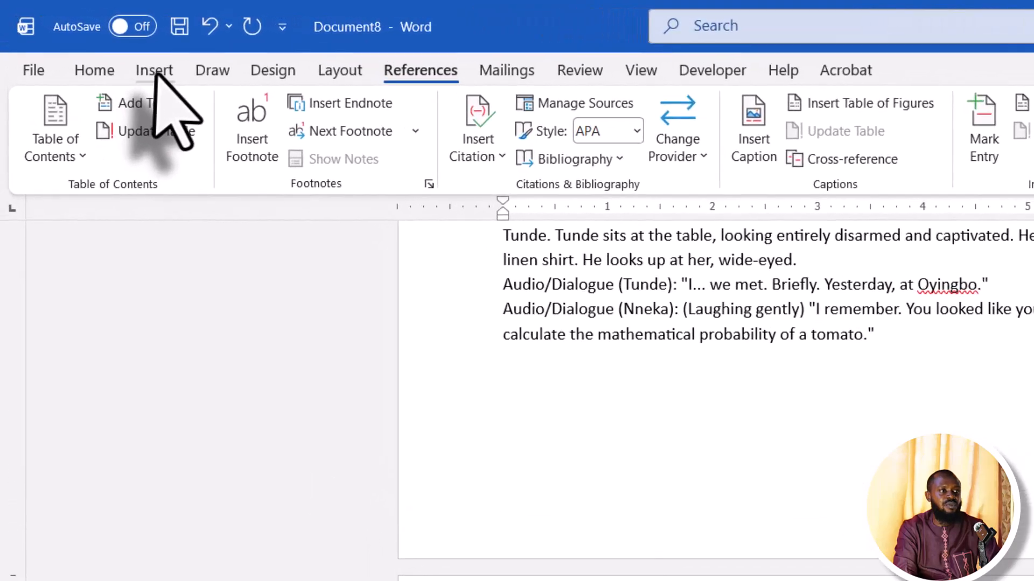
Insert a page break before Chapter 2 and update the contents' page numbers only (Chapter 2 at 8, Chapter 3 at 9)
{"action": "left_click", "coordinate": [108, 49]}
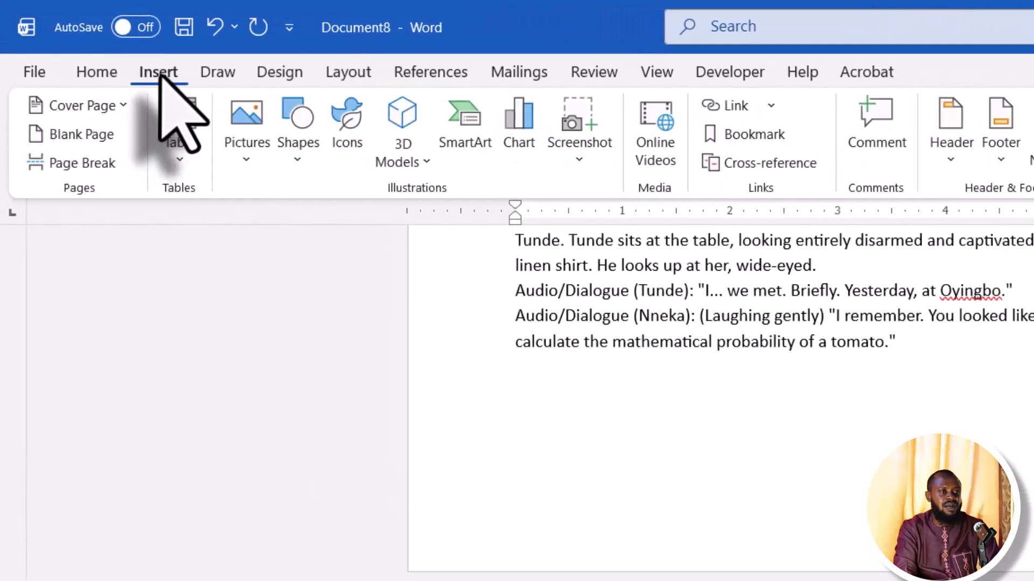
{"action": "left_click", "coordinate": [73, 170]}
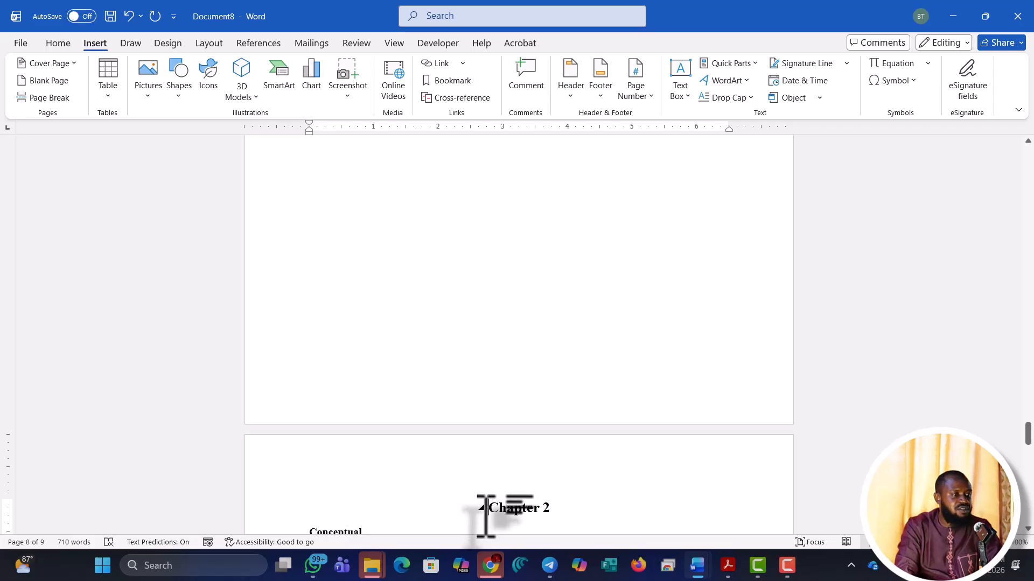
{"action": "scroll", "coordinate": [526, 364], "scroll_direction": "up", "scroll_amount": 10}
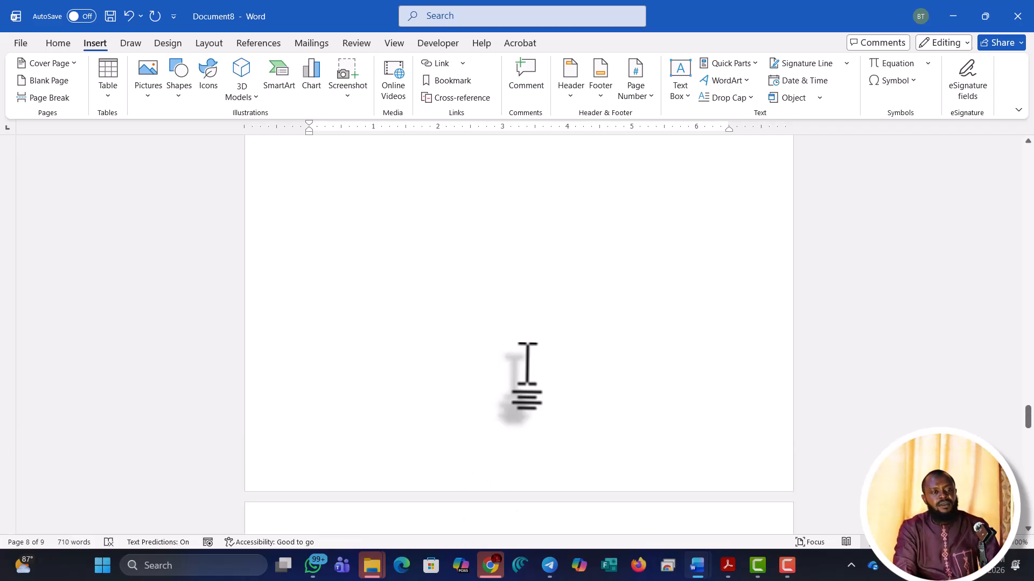
{"action": "scroll", "coordinate": [527, 364], "scroll_direction": "up", "scroll_amount": 10}
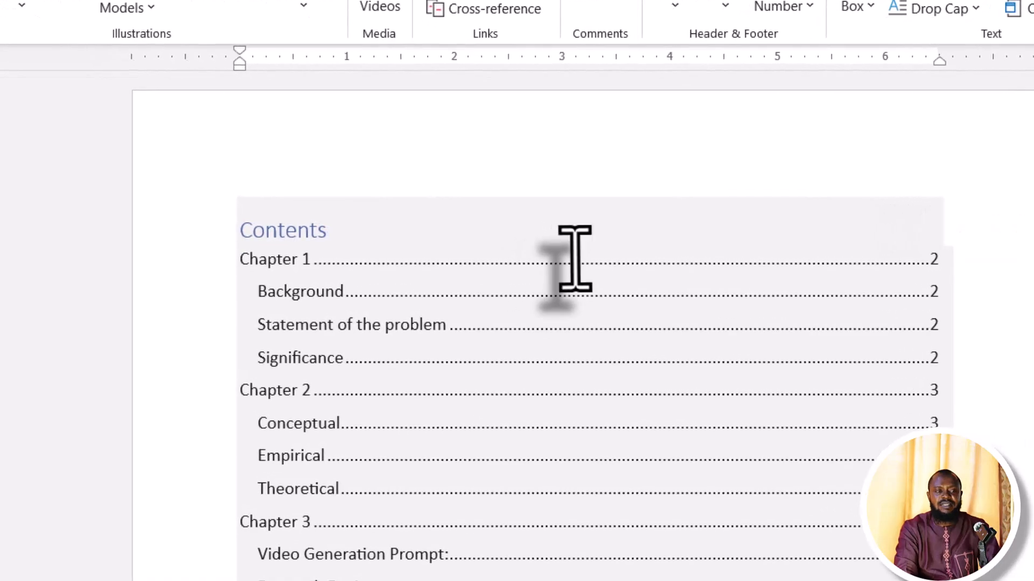
{"action": "left_click", "coordinate": [513, 248]}
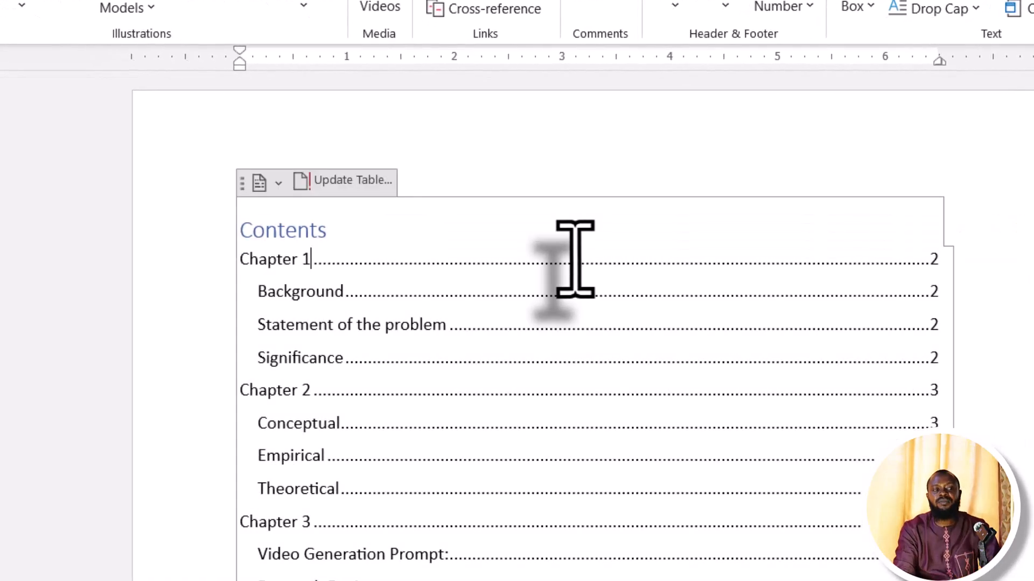
{"action": "left_click", "coordinate": [341, 185]}
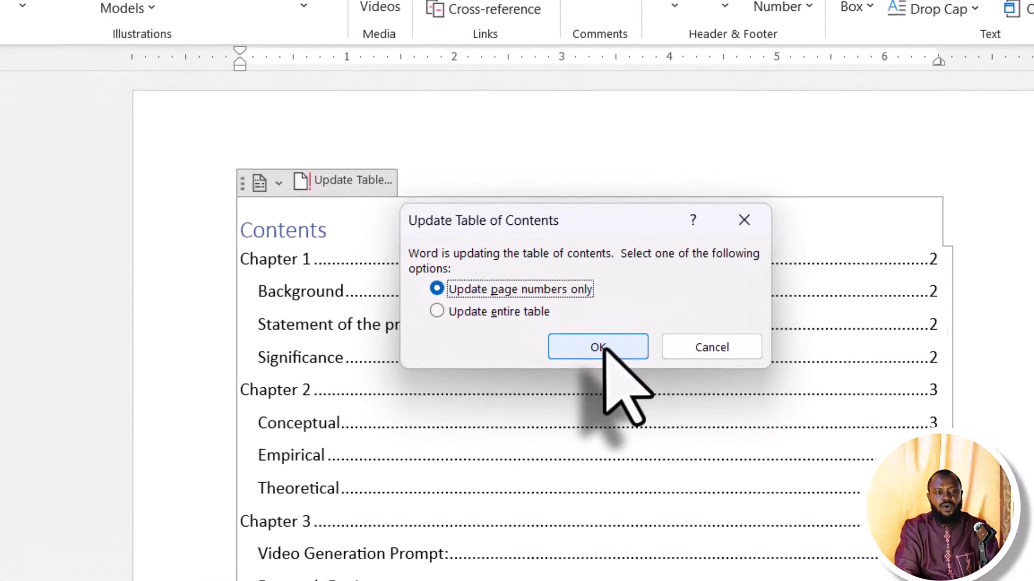
{"action": "left_click", "coordinate": [602, 348]}
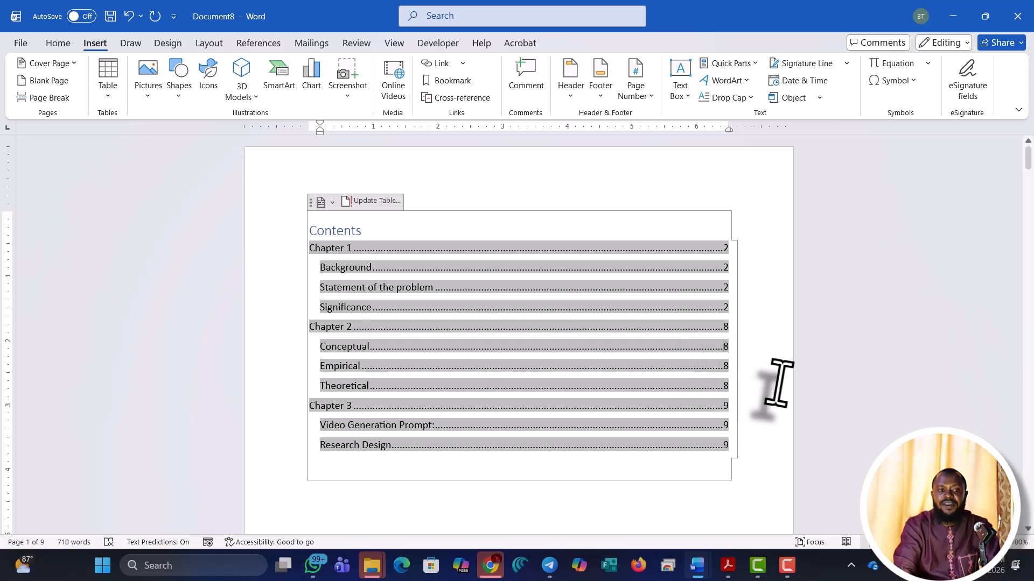
Scroll down past the blank pages to Chapter 2 and its Conceptual and Empirical sections
{"action": "scroll", "coordinate": [781, 391], "scroll_direction": "down", "scroll_amount": 12}
{"action": "scroll", "coordinate": [783, 393], "scroll_direction": "down", "scroll_amount": 10}
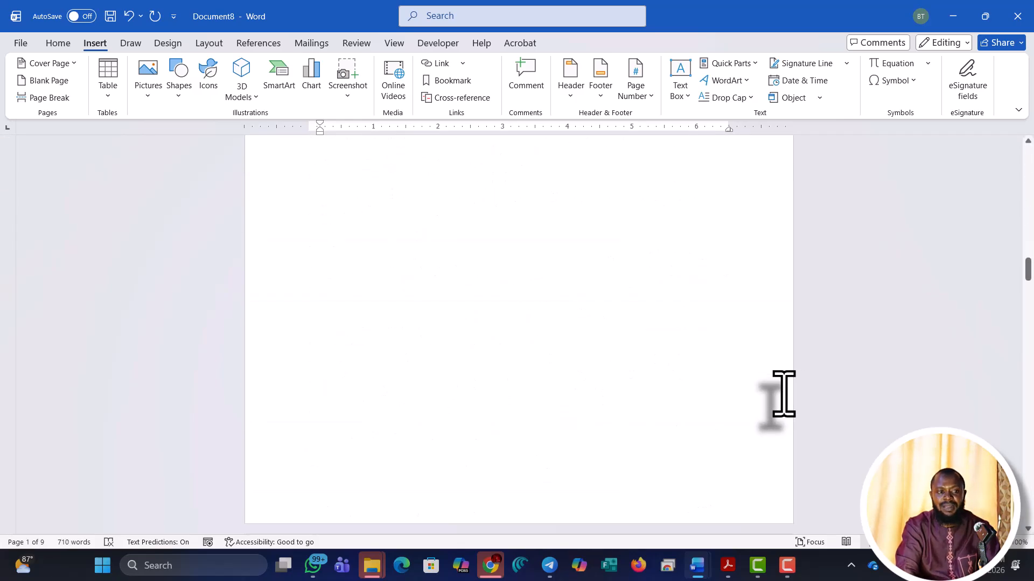
{"action": "scroll", "coordinate": [784, 394], "scroll_direction": "down", "scroll_amount": 5}
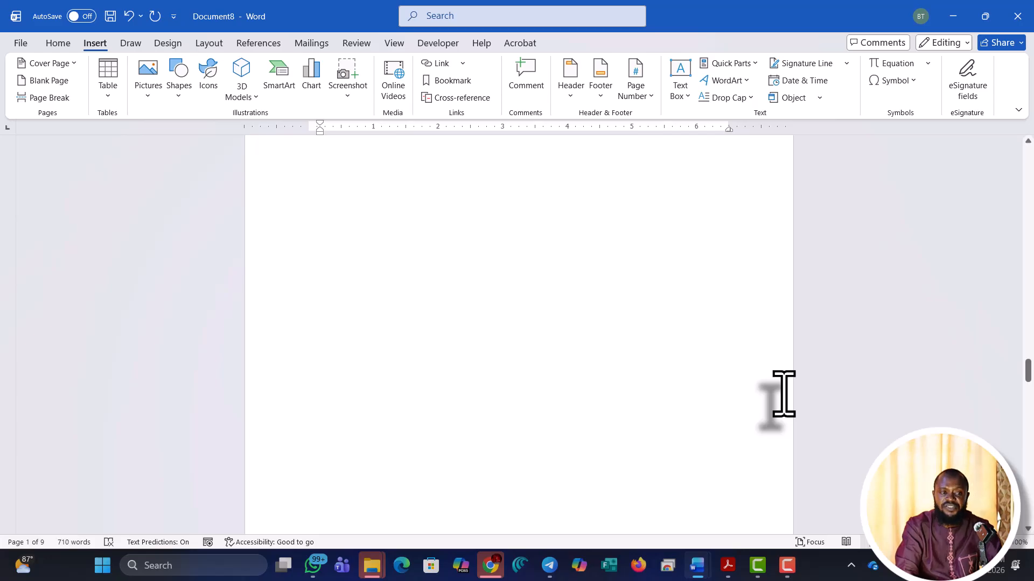
{"action": "scroll", "coordinate": [783, 393], "scroll_direction": "down", "scroll_amount": 8}
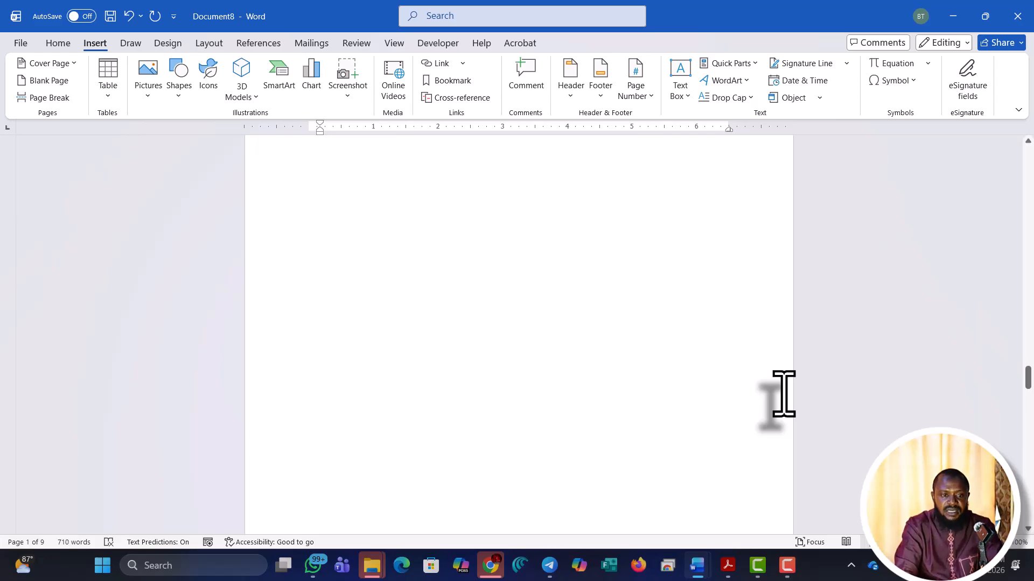
{"action": "scroll", "coordinate": [784, 393], "scroll_direction": "down", "scroll_amount": 8}
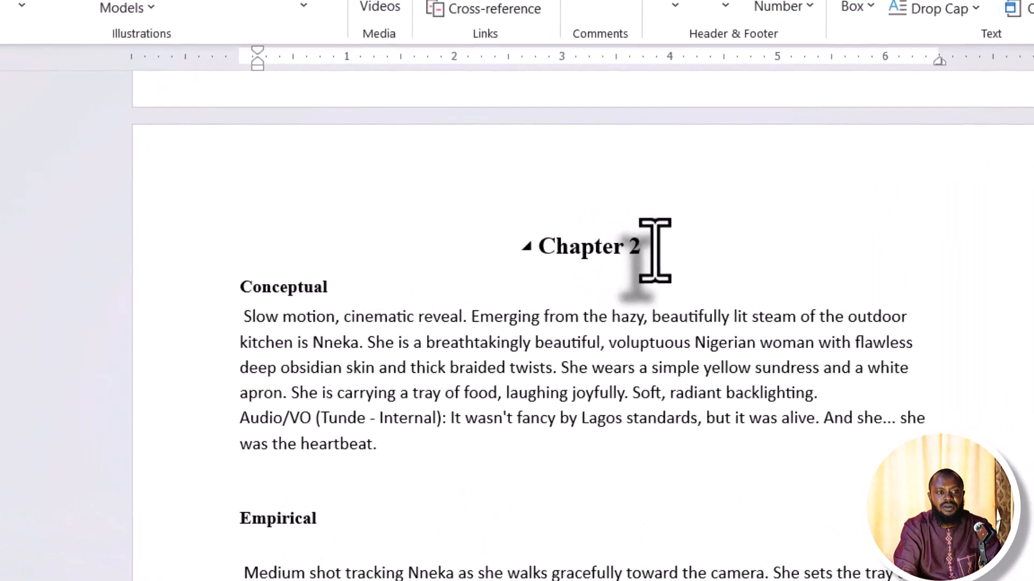
Retitle the headings to 'Chapter Two' and 'Conceptual Review', then place the cursor after 'Empirical'
{"action": "left_click", "coordinate": [561, 241]}
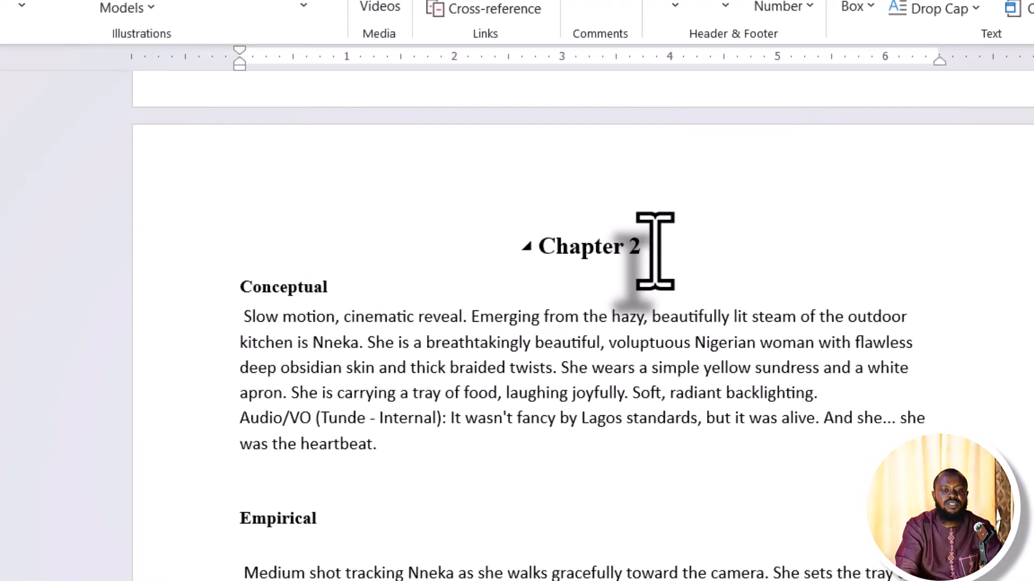
{"action": "key", "text": "BackSpace"}
{"action": "type", "text": "Two"}
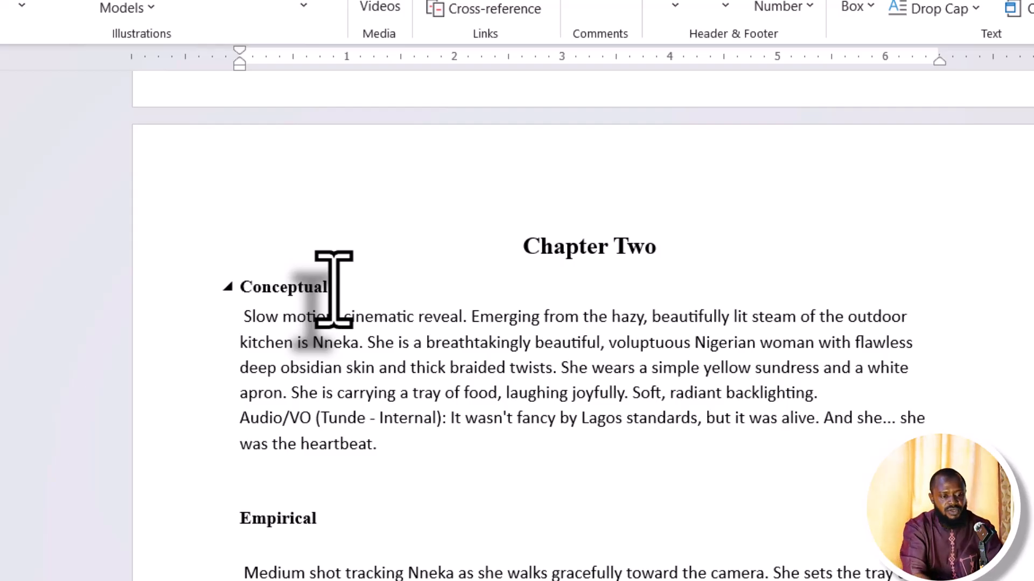
{"action": "type", "text": "Review"}
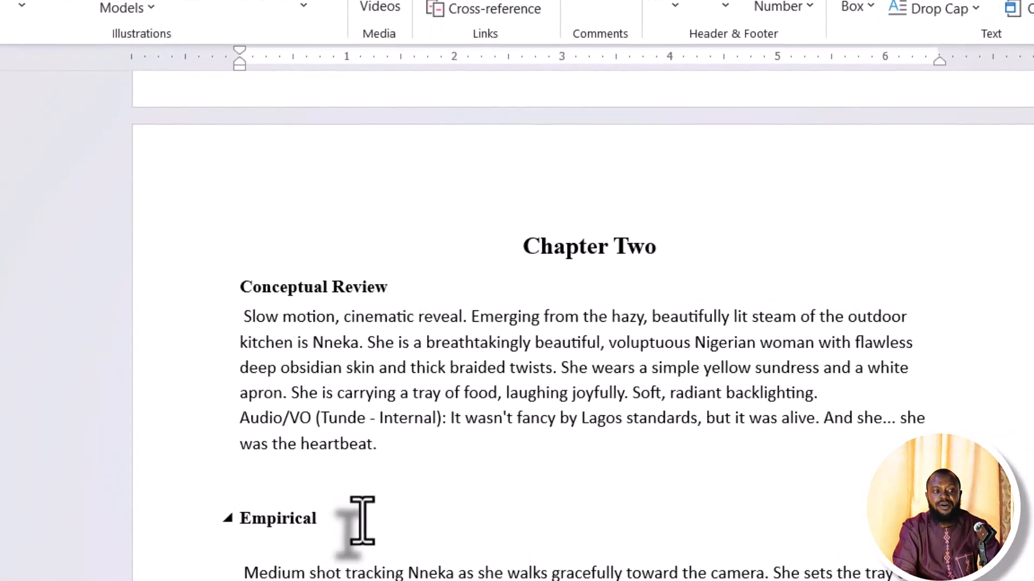
{"action": "left_click", "coordinate": [382, 404]}
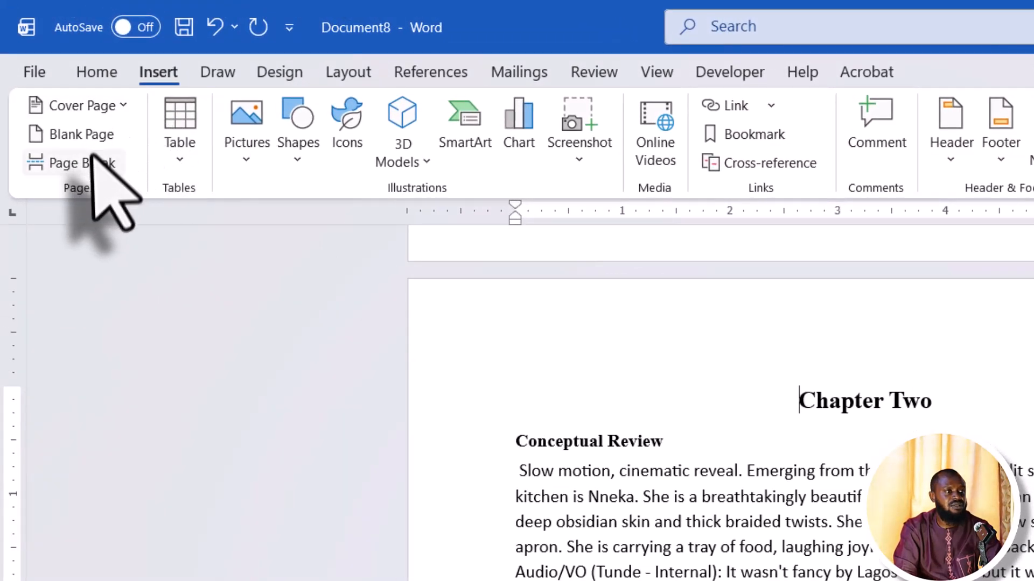
Insert a page break before Chapter Two, then update the entire table of contents so Chapter Two and Conceptual Review show page 9
{"action": "left_click", "coordinate": [88, 162]}
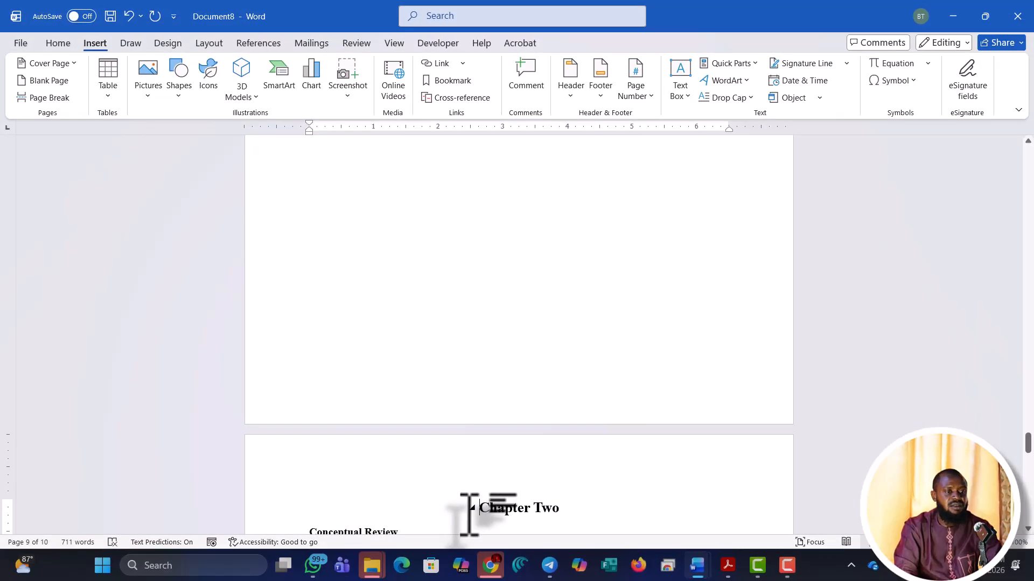
{"action": "scroll", "coordinate": [563, 325], "scroll_direction": "up", "scroll_amount": 20}
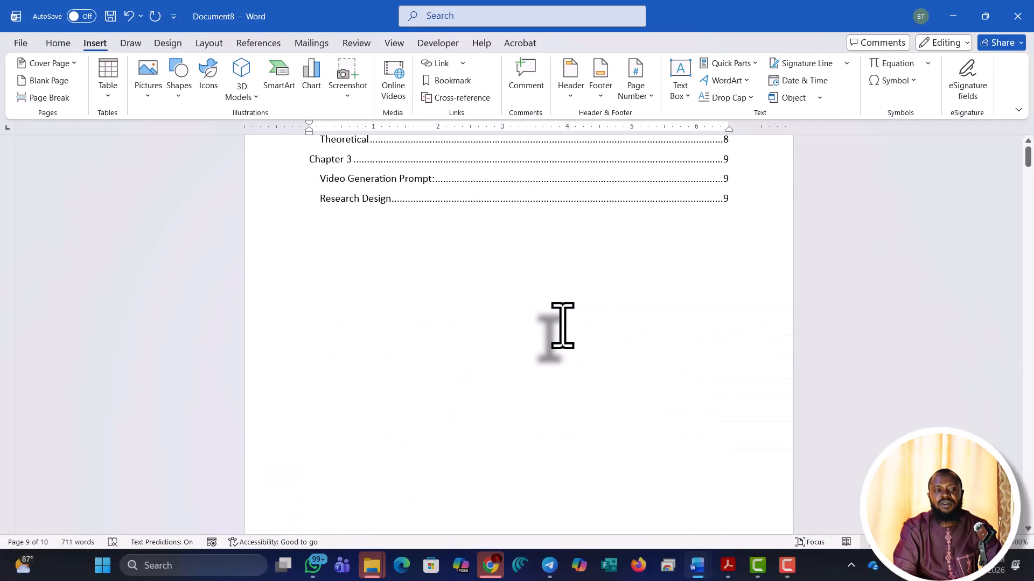
{"action": "left_click", "coordinate": [492, 257]}
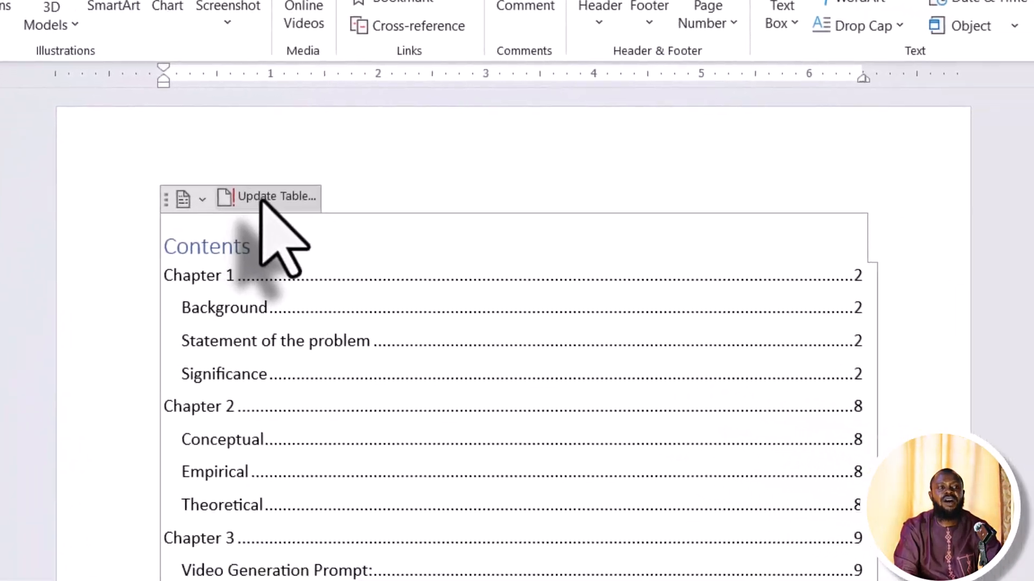
{"action": "left_click", "coordinate": [401, 53]}
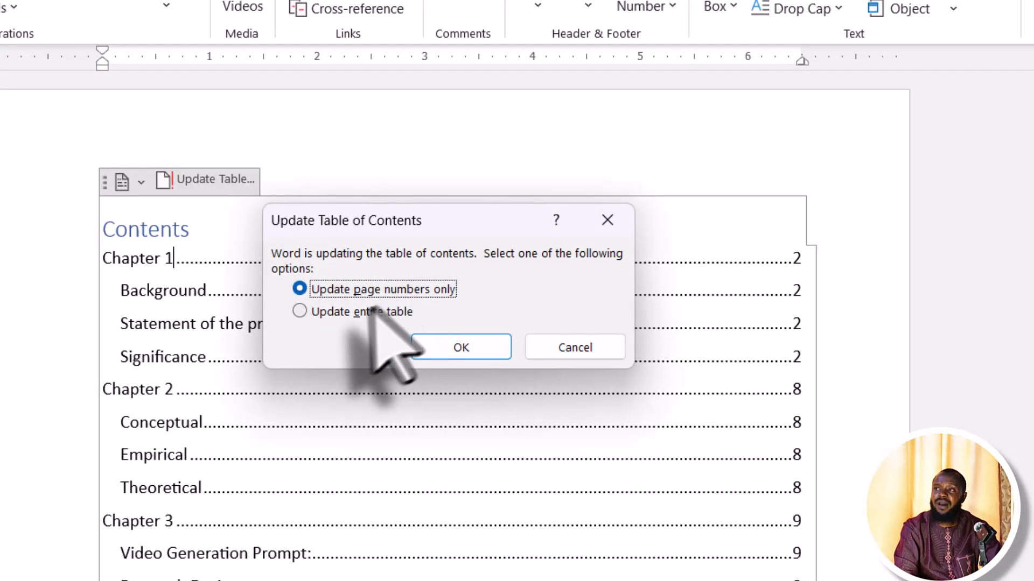
{"action": "left_click", "coordinate": [338, 315]}
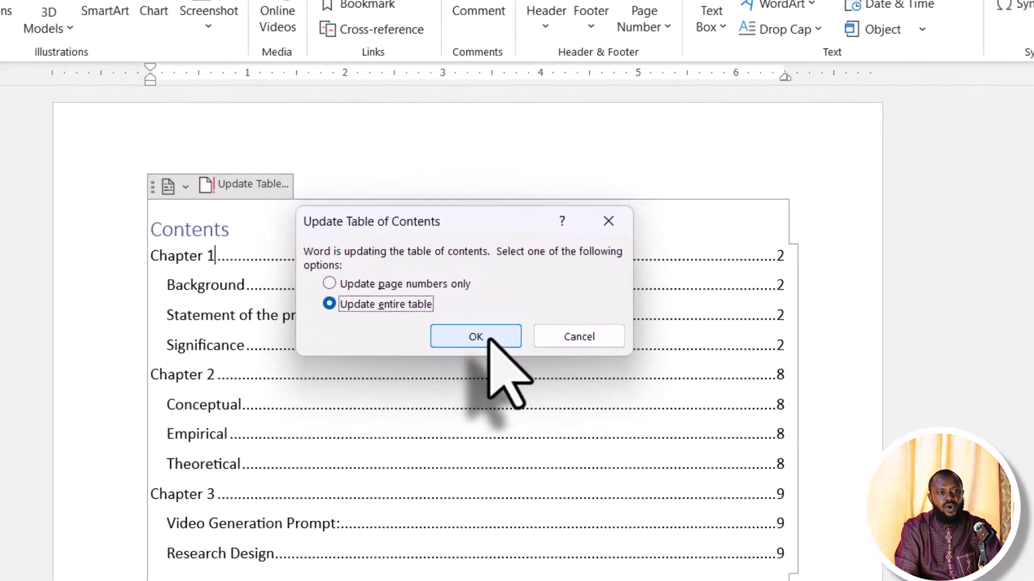
{"action": "left_click", "coordinate": [490, 339]}
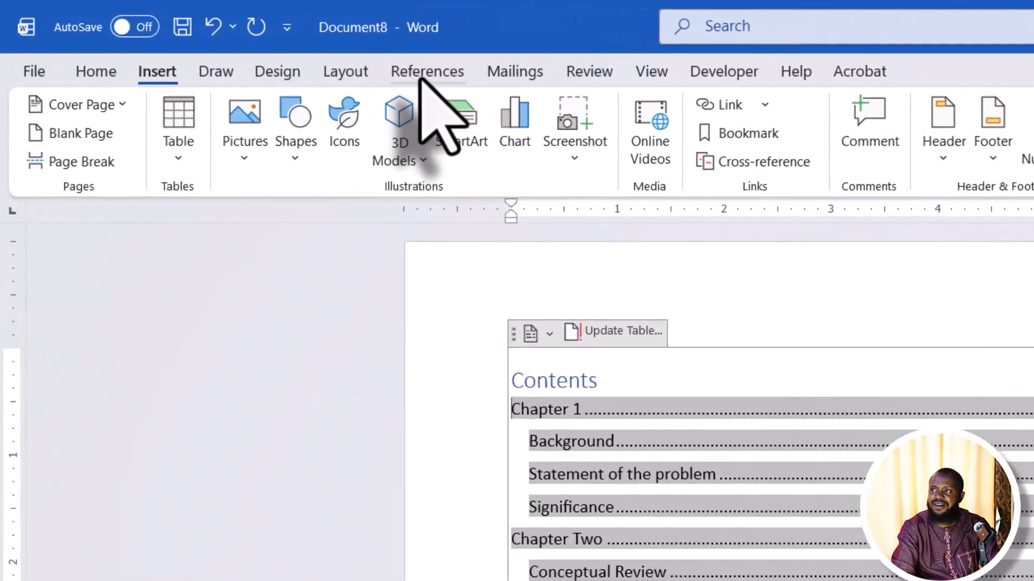
Replace the table of contents with a custom one whose tab leader is set to (none)
{"action": "left_click", "coordinate": [257, 44]}
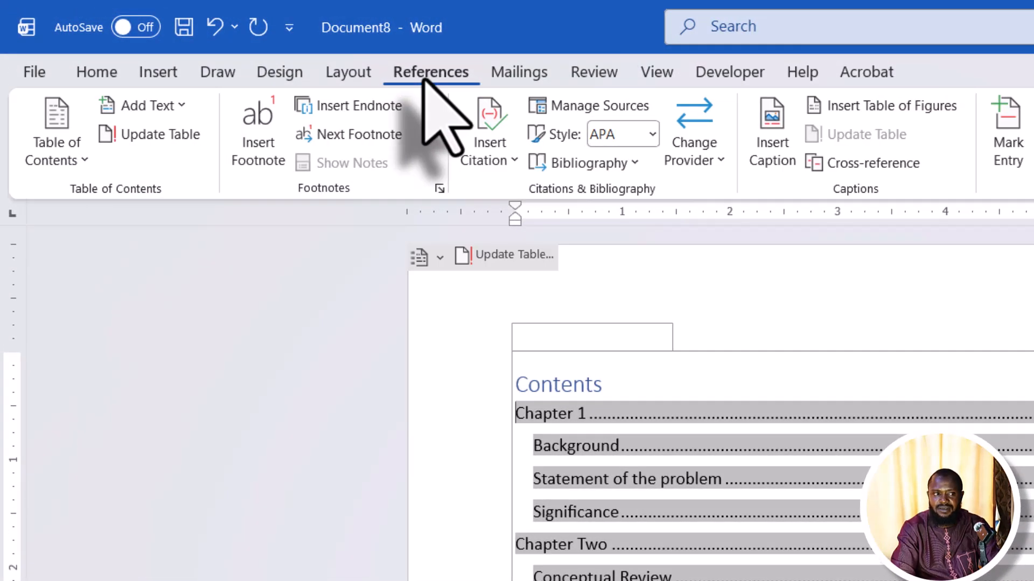
{"action": "left_click", "coordinate": [59, 161]}
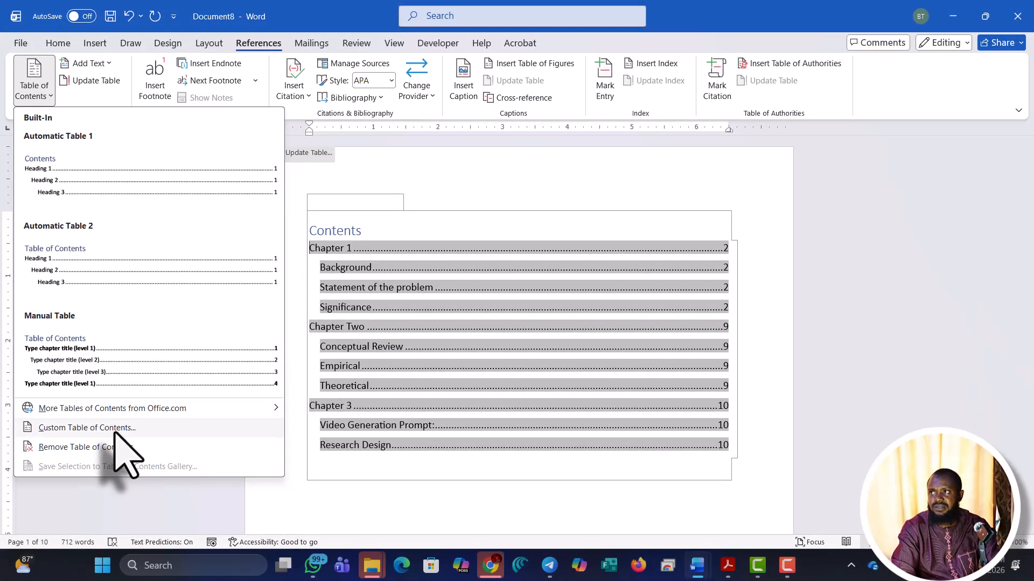
{"action": "left_click", "coordinate": [115, 430]}
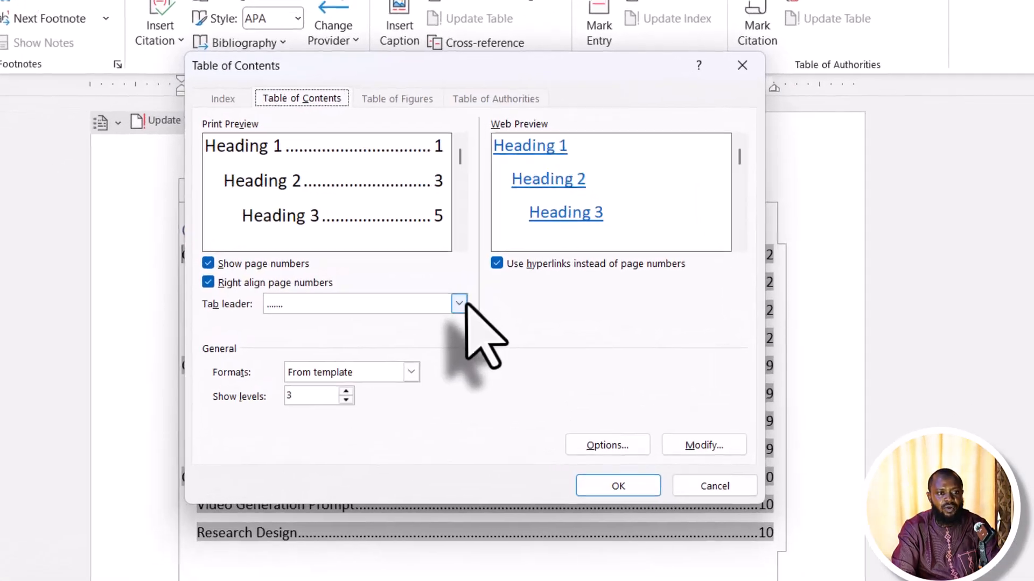
{"action": "left_click", "coordinate": [504, 283]}
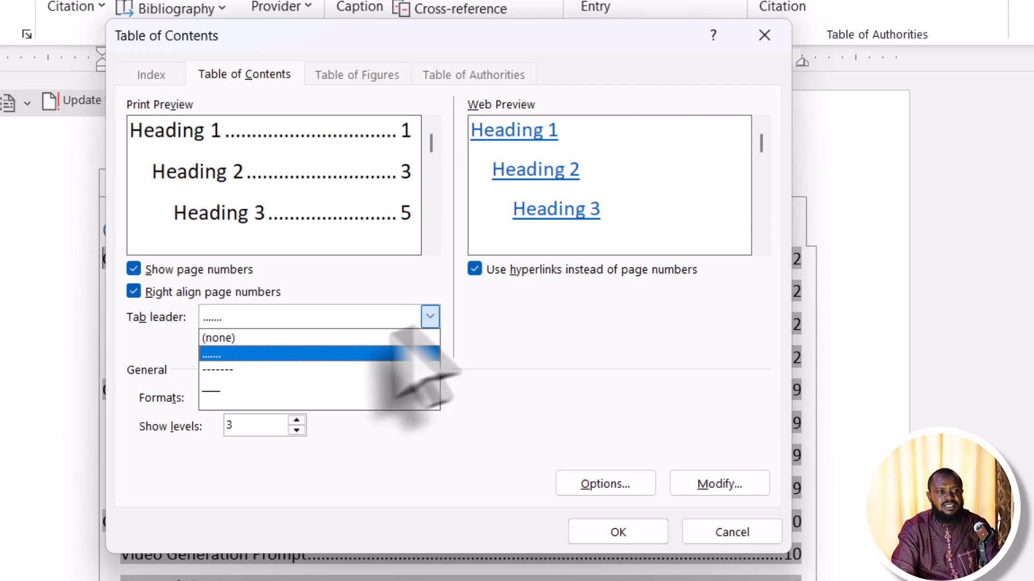
{"action": "left_click", "coordinate": [307, 340]}
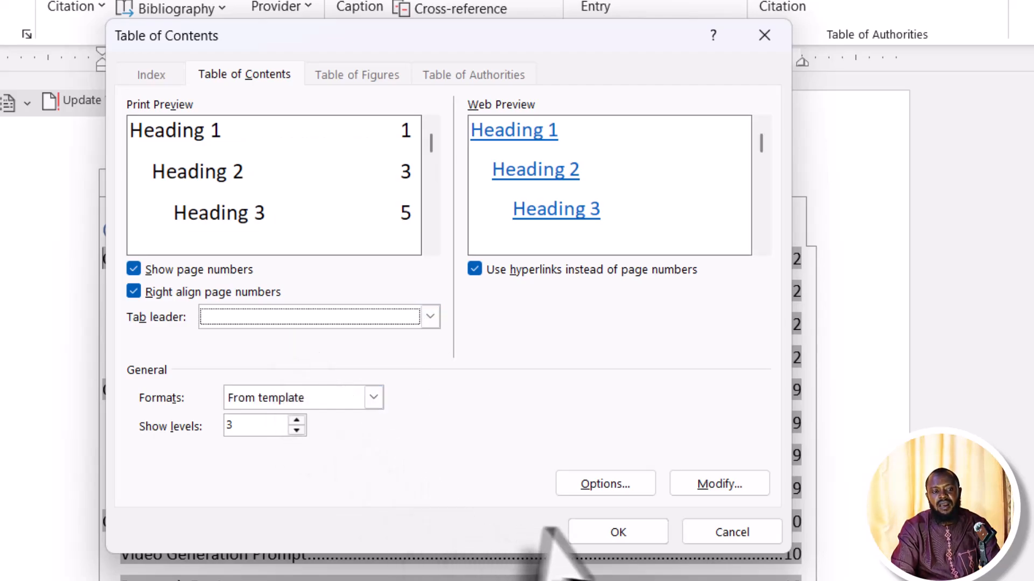
{"action": "left_click", "coordinate": [608, 532]}
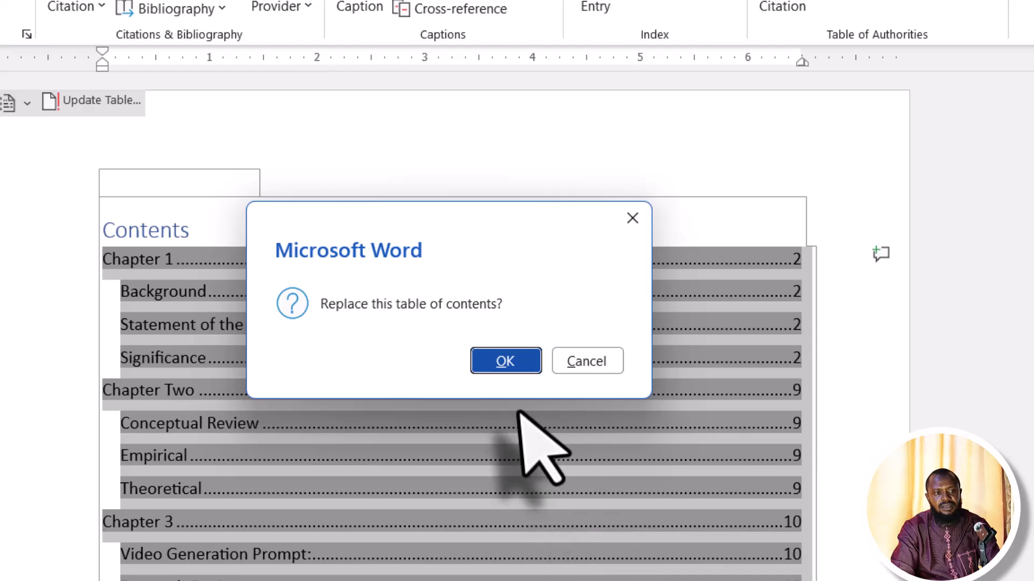
{"action": "left_click", "coordinate": [511, 360]}
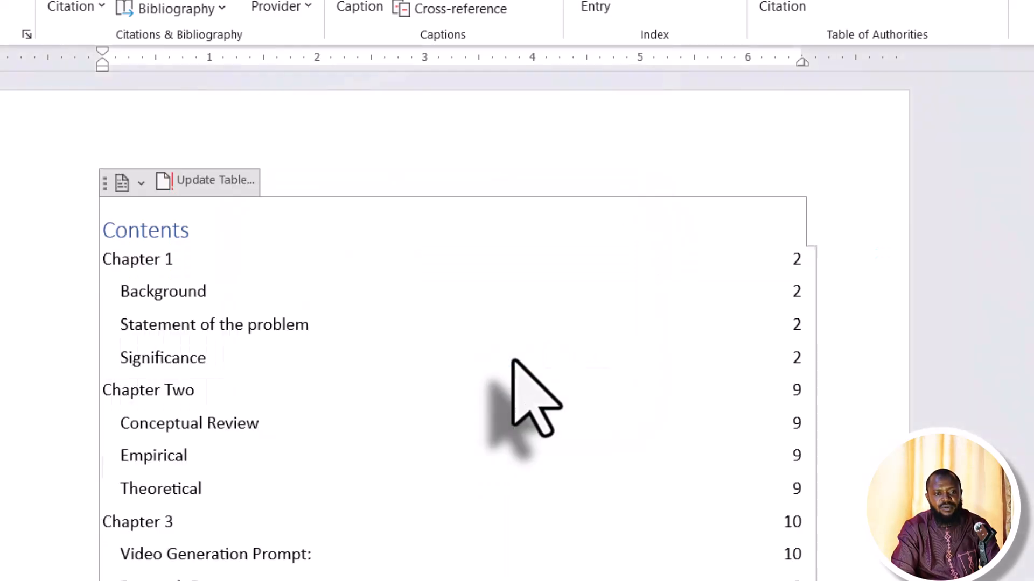